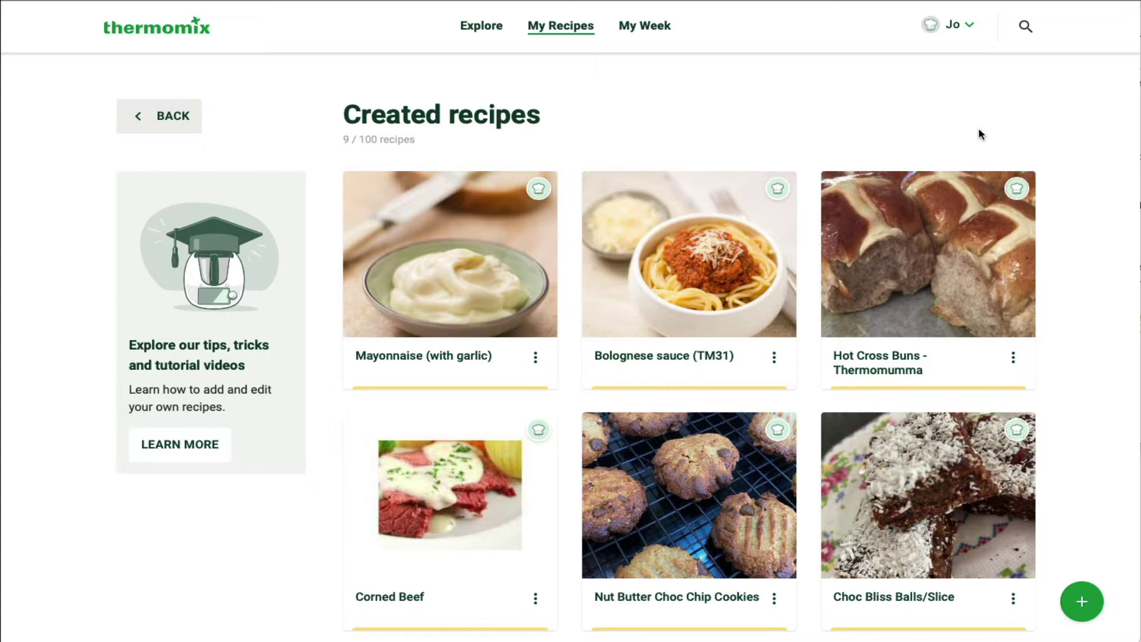
- Look through the created recipes collection, and read the 30 Second Whole Orange Cake page with its comments on Recipe Community
{"action": "scroll", "coordinate": [978, 127], "scroll_direction": "down", "scroll_amount": 5}
{"action": "scroll", "coordinate": [978, 127], "scroll_direction": "up", "scroll_amount": 6}
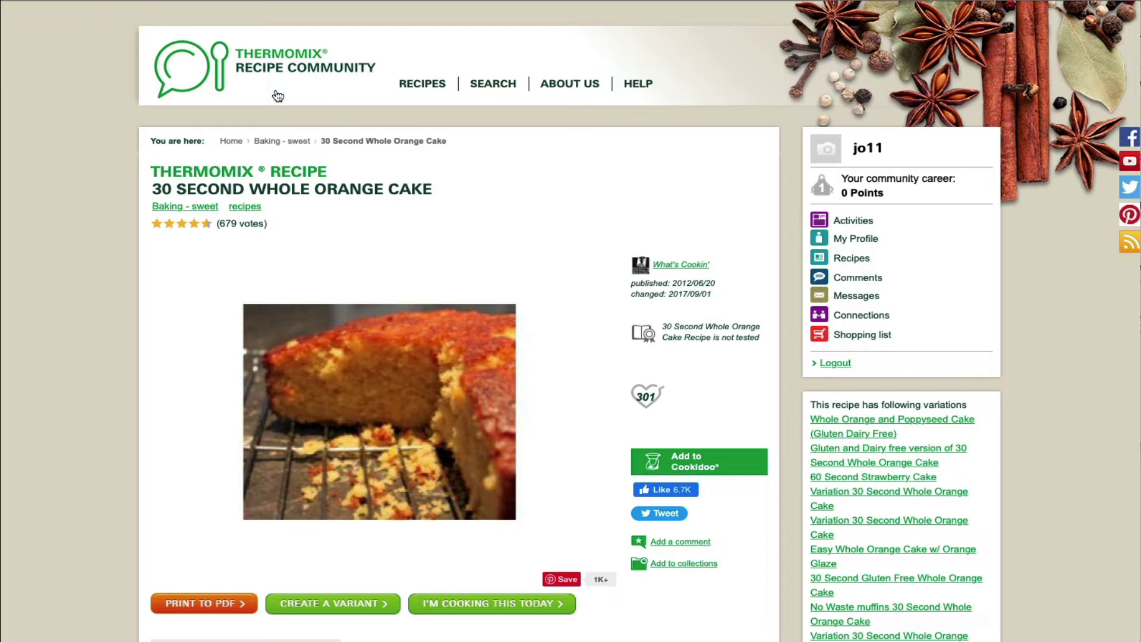
{"action": "scroll", "coordinate": [194, 293], "scroll_direction": "down", "scroll_amount": 10}
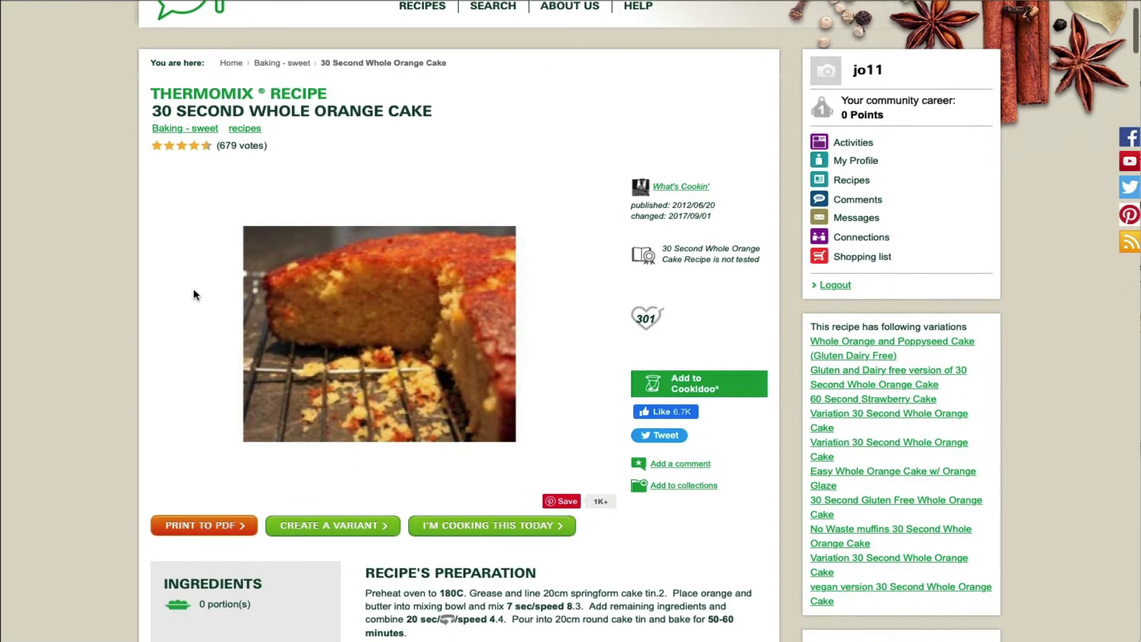
{"action": "scroll", "coordinate": [194, 290], "scroll_direction": "down", "scroll_amount": 10}
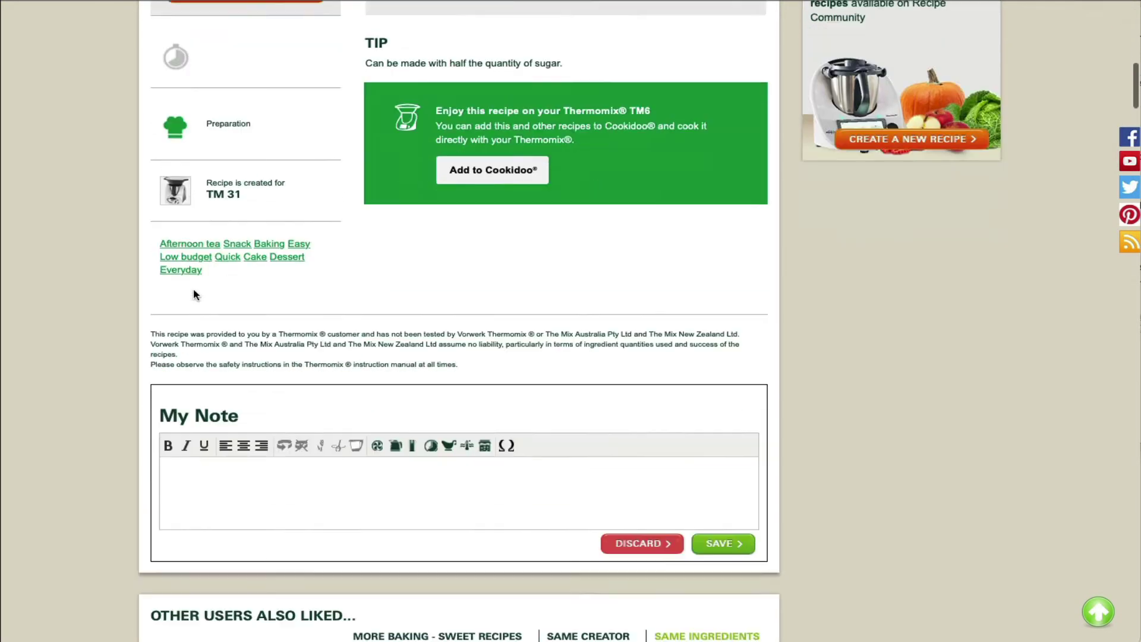
{"action": "scroll", "coordinate": [194, 293], "scroll_direction": "down", "scroll_amount": 3}
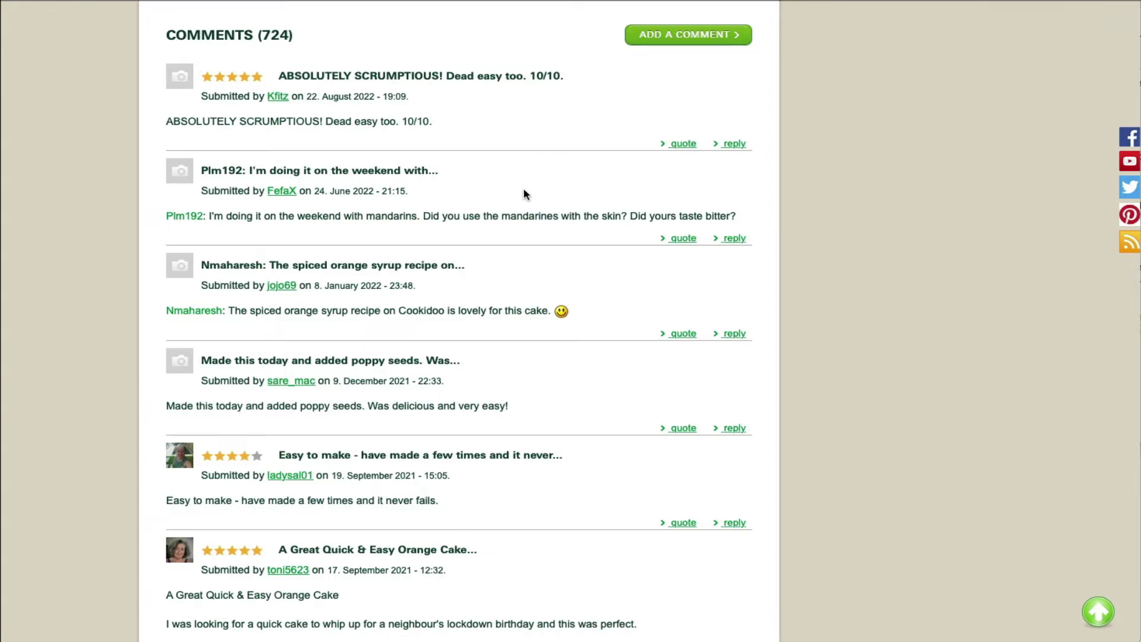
{"action": "scroll", "coordinate": [524, 194], "scroll_direction": "up", "scroll_amount": 15}
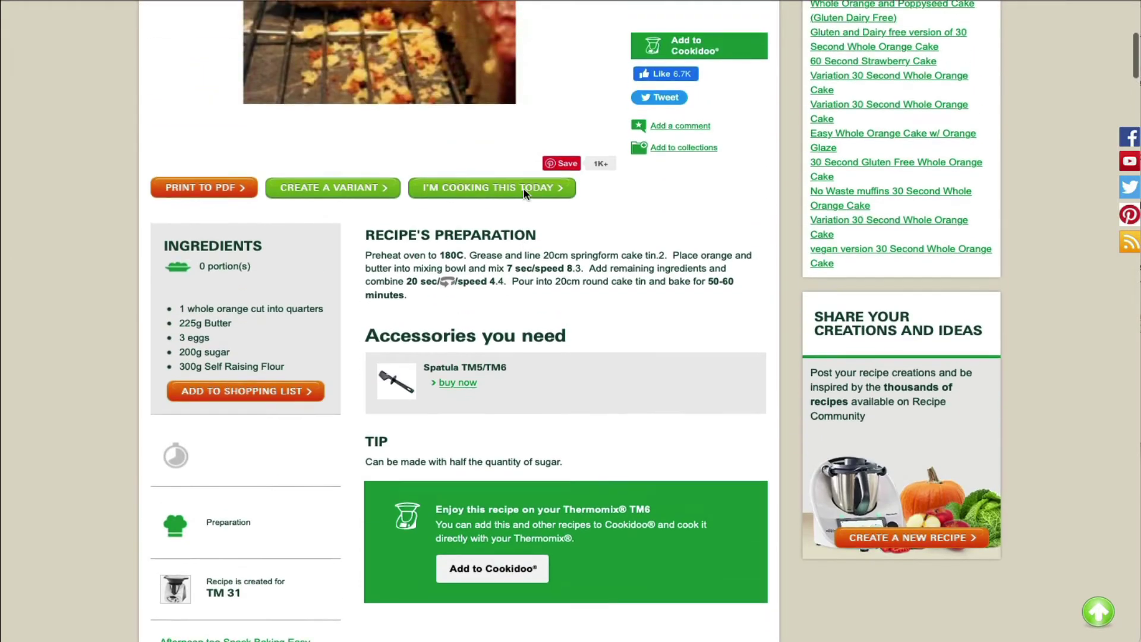
{"action": "scroll", "coordinate": [524, 193], "scroll_direction": "up", "scroll_amount": 7}
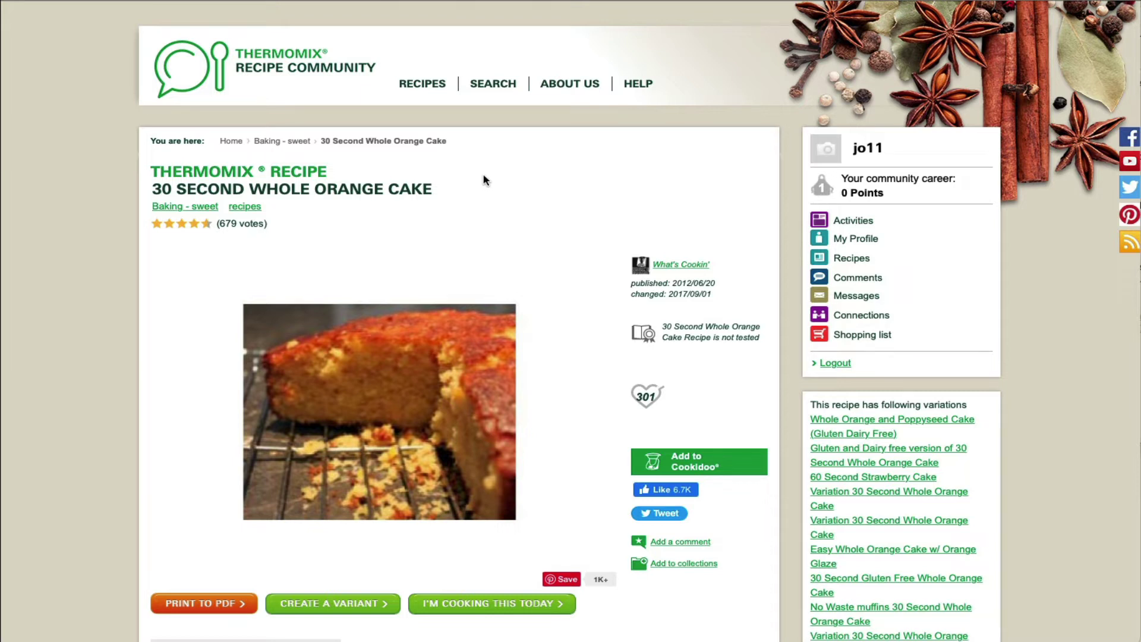
- Add the 30 Second Whole Orange Cake recipe to Cookidoo and confirm the import
{"action": "left_click", "coordinate": [726, 464]}
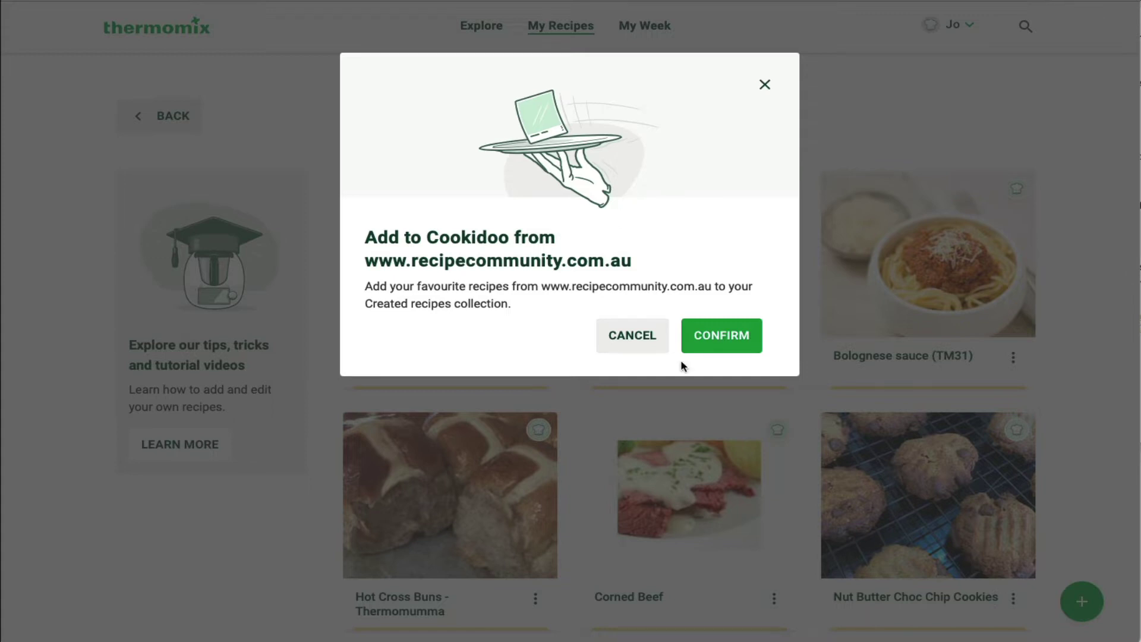
{"action": "left_click", "coordinate": [725, 340]}
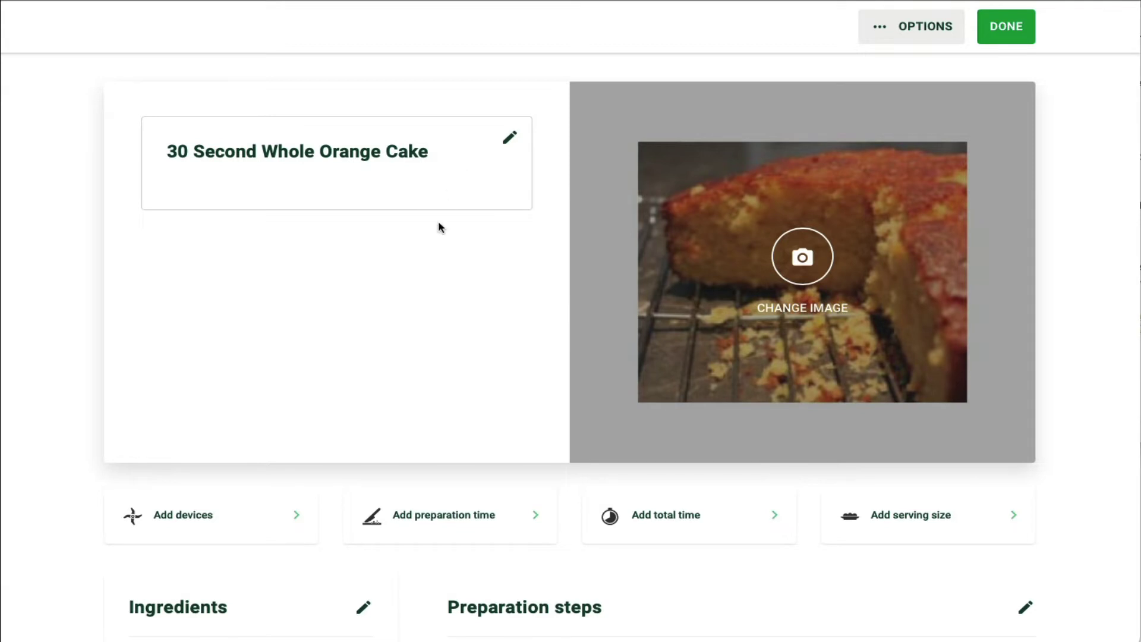
- Compare the imported recipe's ingredients and preparation steps with the original Recipe Community page
{"action": "scroll", "coordinate": [440, 227], "scroll_direction": "down", "scroll_amount": 3}
{"action": "scroll", "coordinate": [440, 227], "scroll_direction": "down", "scroll_amount": 4}
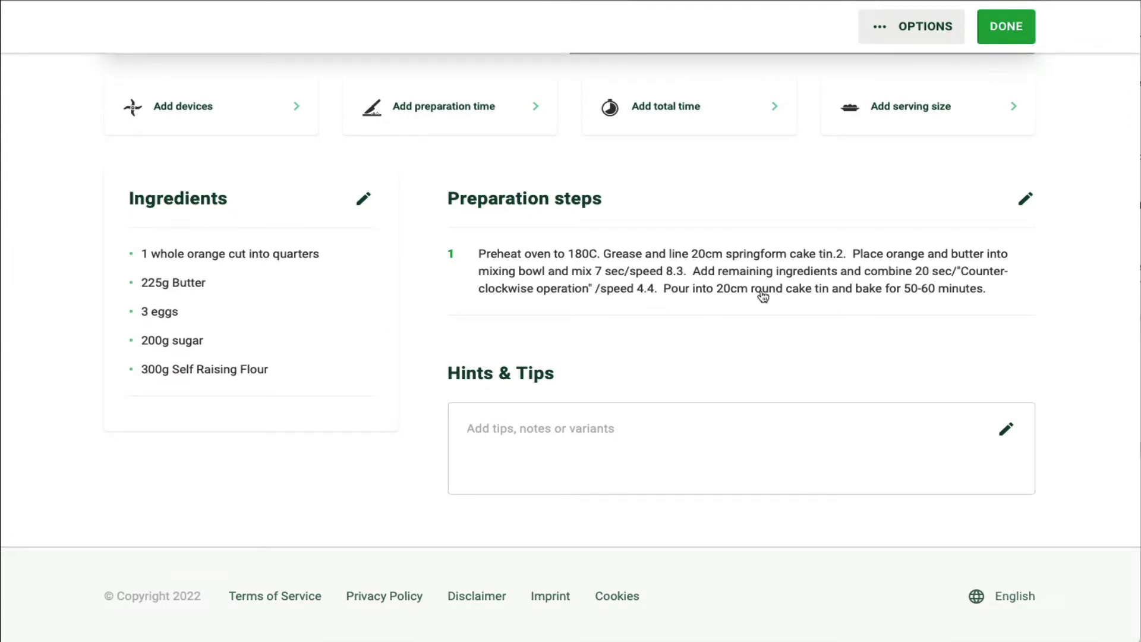
{"action": "left_click", "coordinate": [992, 2]}
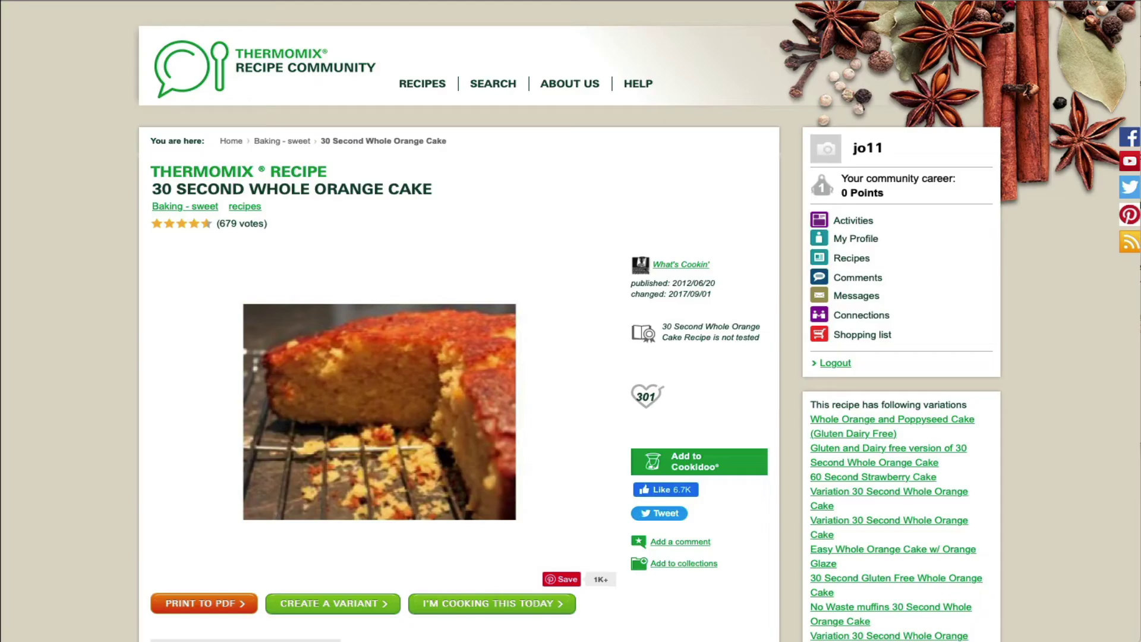
{"action": "scroll", "coordinate": [570, 312], "scroll_direction": "down", "scroll_amount": 7}
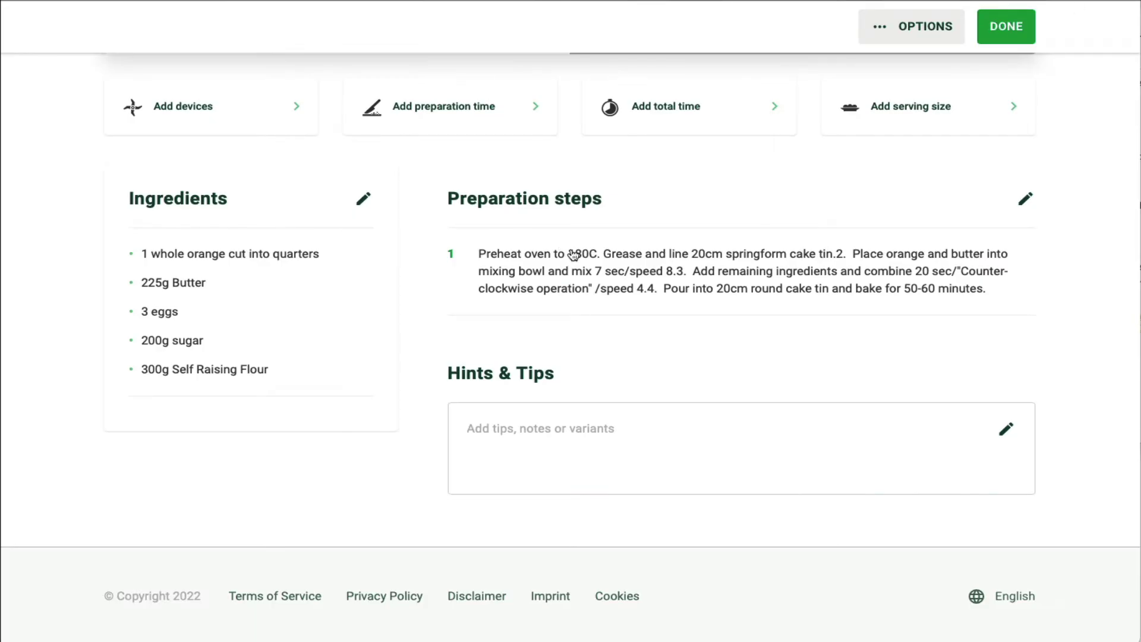
- Edit the preparation steps, splitting off "Preheat oven to 180C." and "Grease and line 20cm springform cake tin." as separate steps
{"action": "left_click", "coordinate": [1025, 199]}
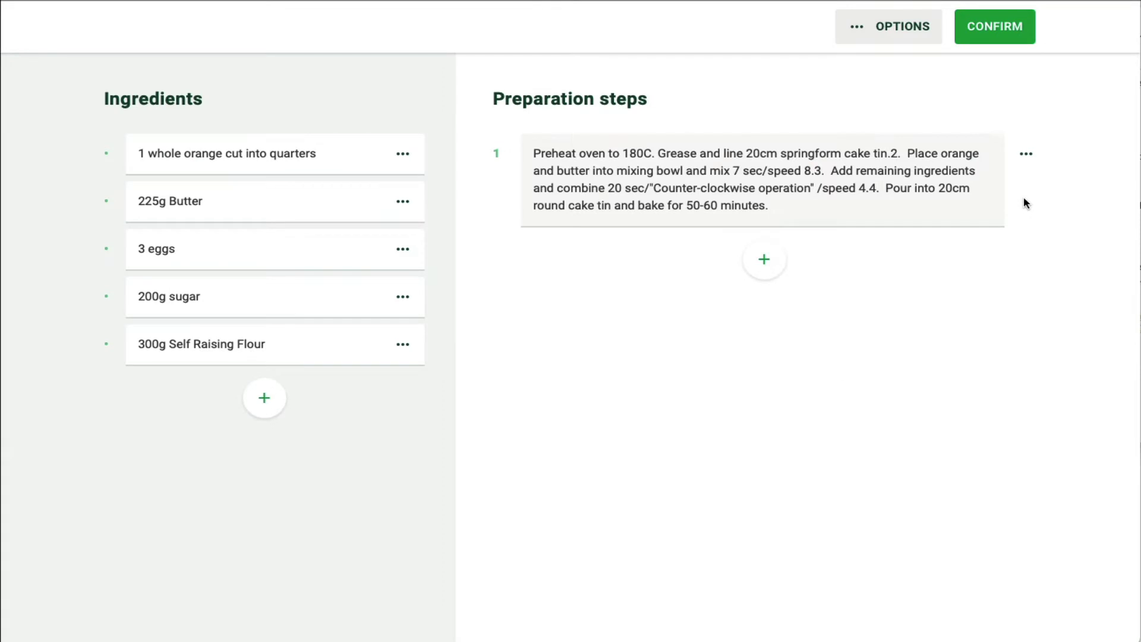
{"action": "left_click", "coordinate": [657, 155]}
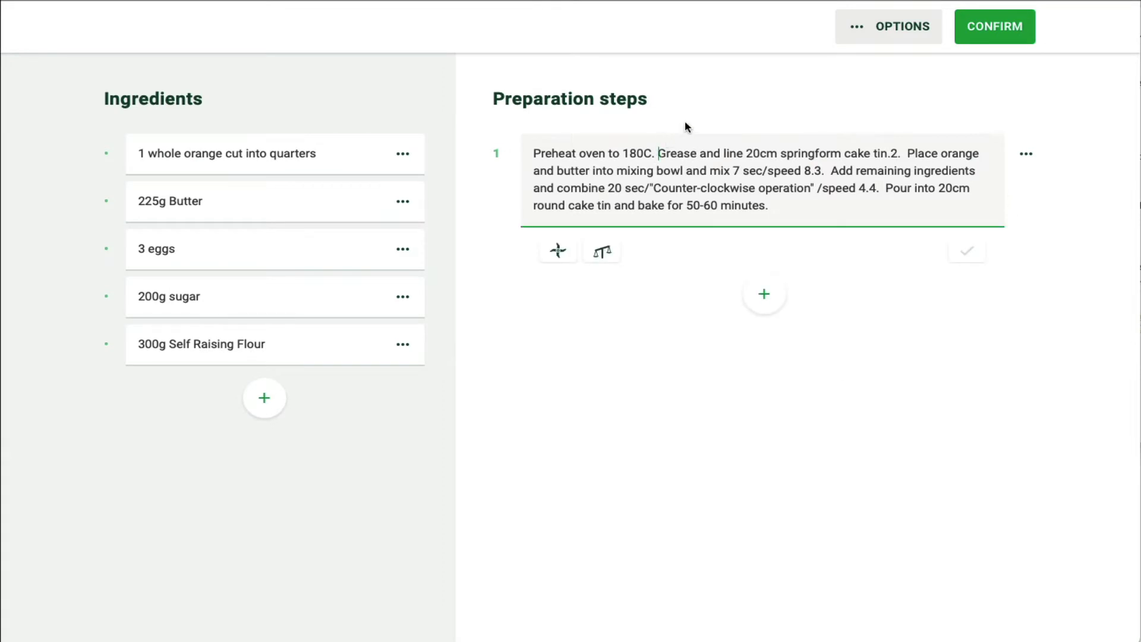
{"action": "key", "text": "Return"}
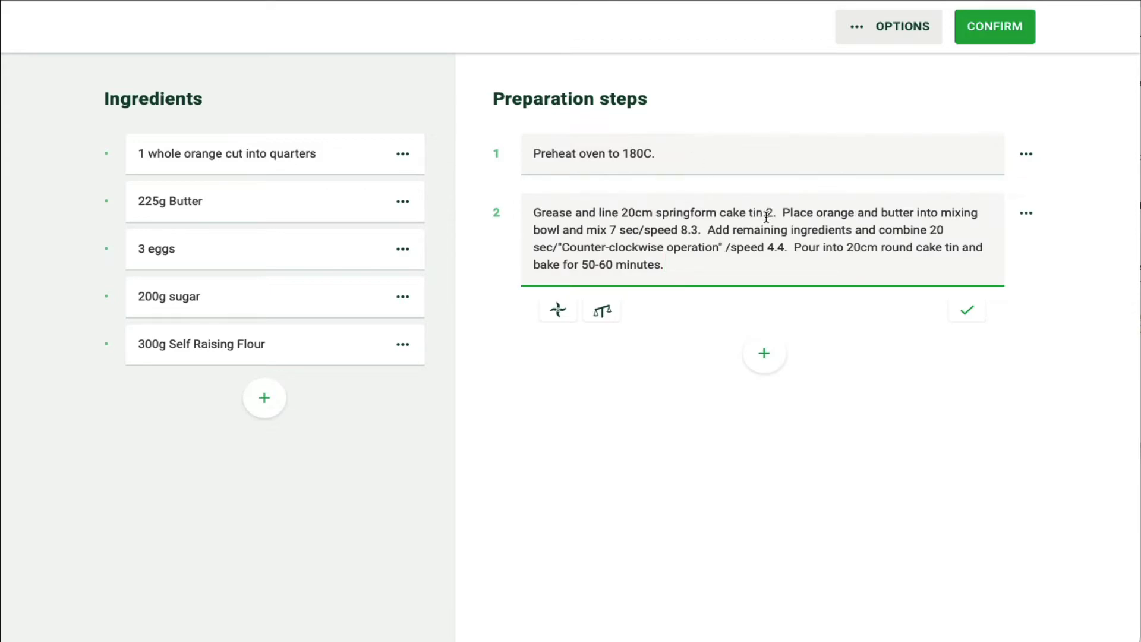
{"action": "key", "text": "Return"}
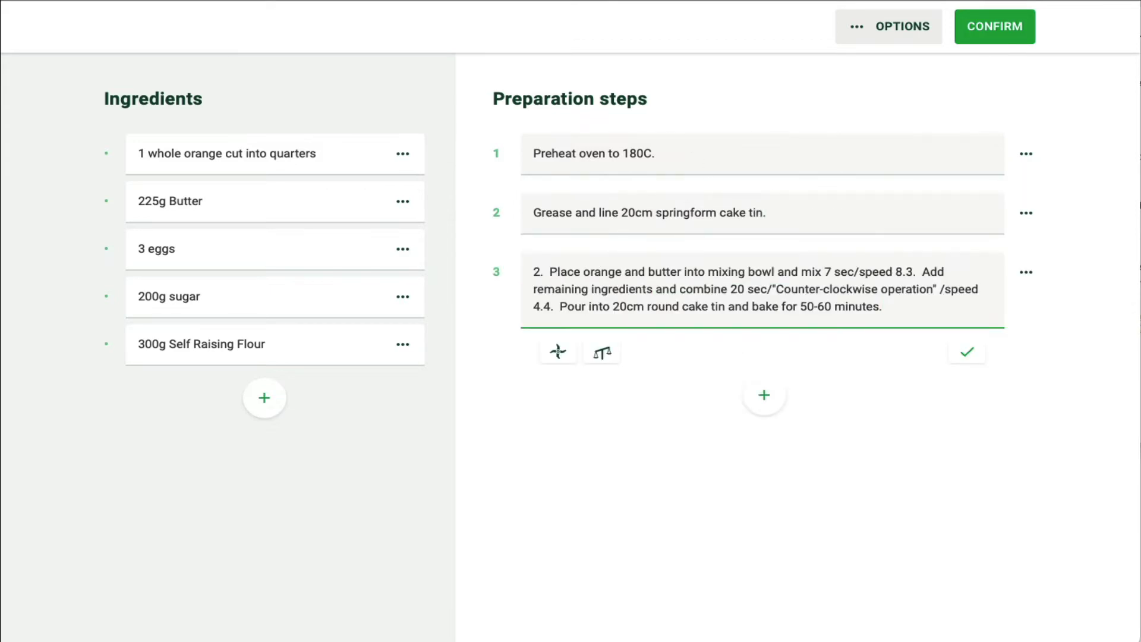
- Remove the stray "2." and spaces before "Place orange and butter" in preparation step 3
{"action": "left_click", "coordinate": [533, 272]}
{"action": "key", "text": "Delete"}
{"action": "key", "text": "Delete"}
{"action": "key", "text": "Delete"}
{"action": "key", "text": "Delete"}
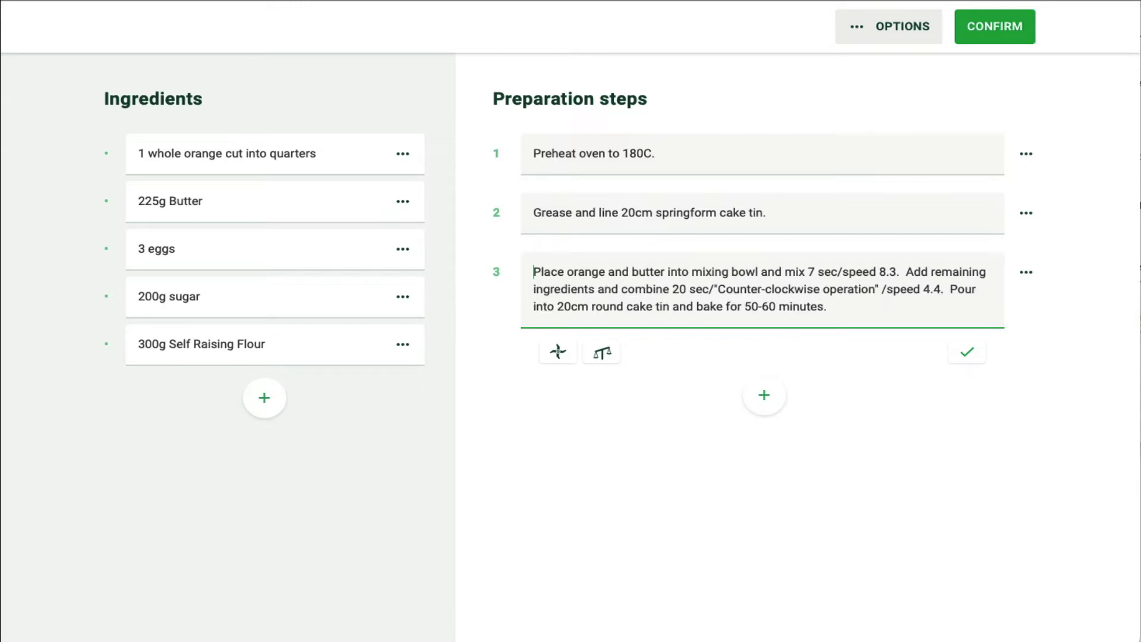
- Remove the stray "3." after "speed 8." and split the text from "Add remaining ingredients" into its own step
{"action": "left_click", "coordinate": [889, 272]}
{"action": "key", "text": "Delete"}
{"action": "key", "text": "Delete"}
{"action": "key", "text": "Delete"}
{"action": "key", "text": "Delete"}
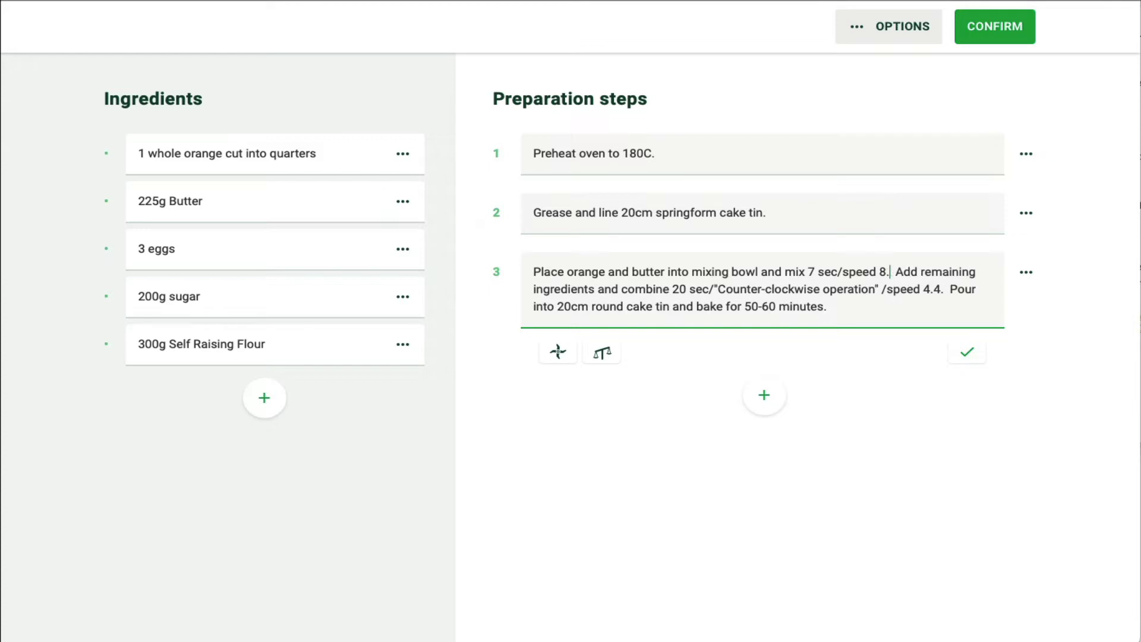
{"action": "key", "text": "Return"}
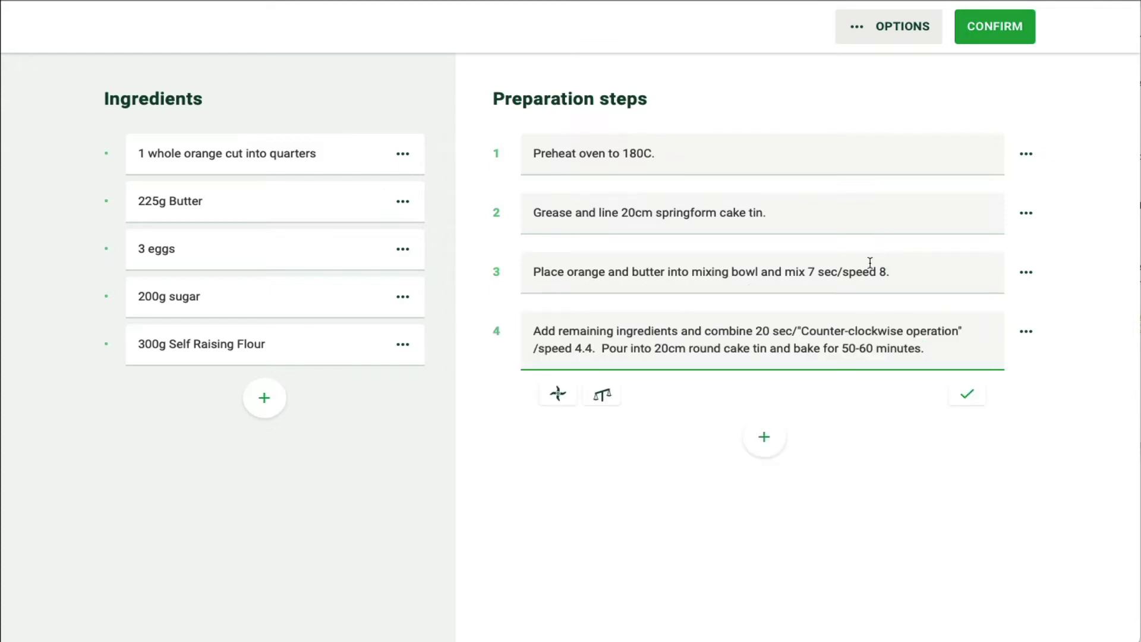
- Split the text after "Add remaining ingredients" into a new step and change its opening "and combine" to "Combine"
{"action": "left_click", "coordinate": [678, 333]}
{"action": "key", "text": "Return"}
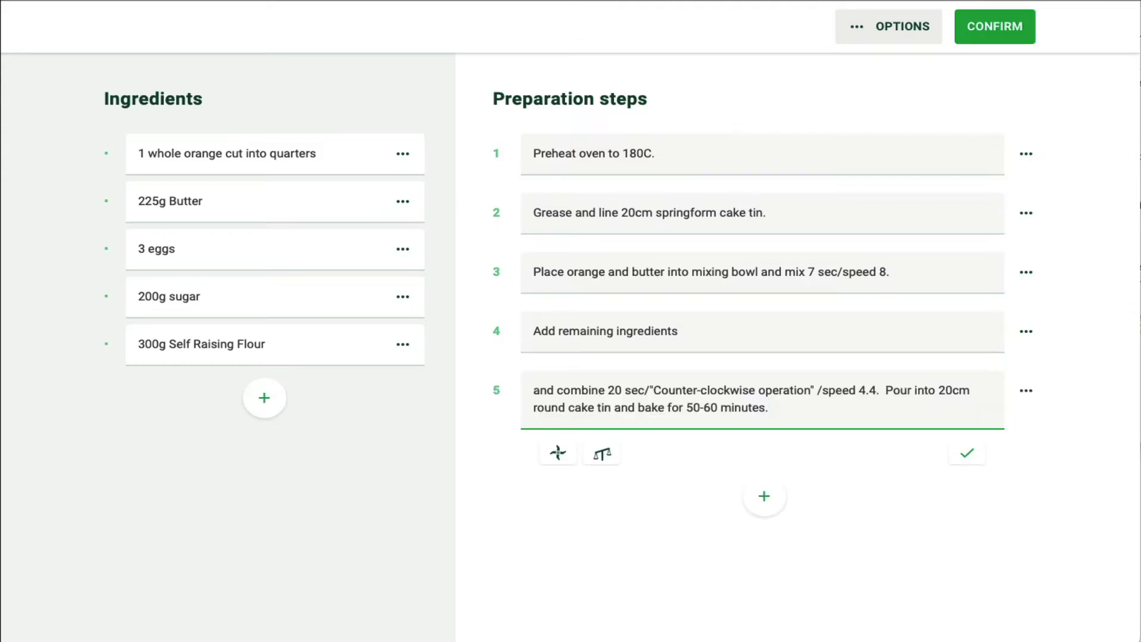
{"action": "left_click", "coordinate": [534, 391]}
{"action": "key", "text": "Delete"}
{"action": "key", "text": "Delete"}
{"action": "key", "text": "Delete"}
{"action": "key", "text": "Delete"}
{"action": "type", "text": "C"}
{"action": "key", "text": "Delete"}
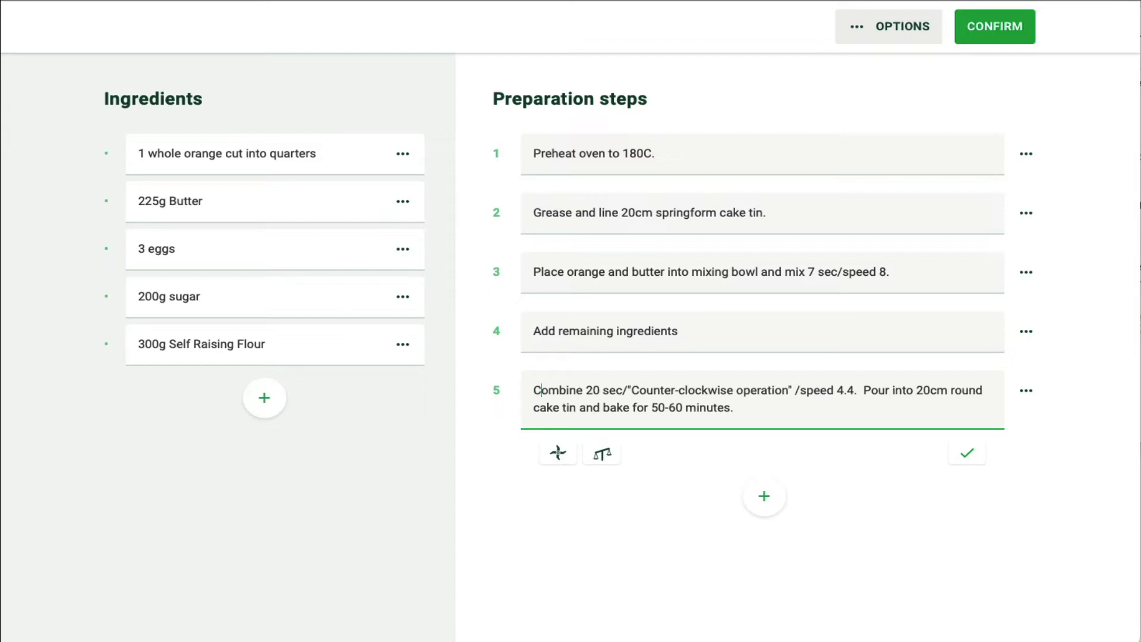
- Split the pouring and baking instruction into its own step, and trim the combine step to end at "speed 4"
{"action": "left_click", "coordinate": [862, 390]}
{"action": "key", "text": "Return"}
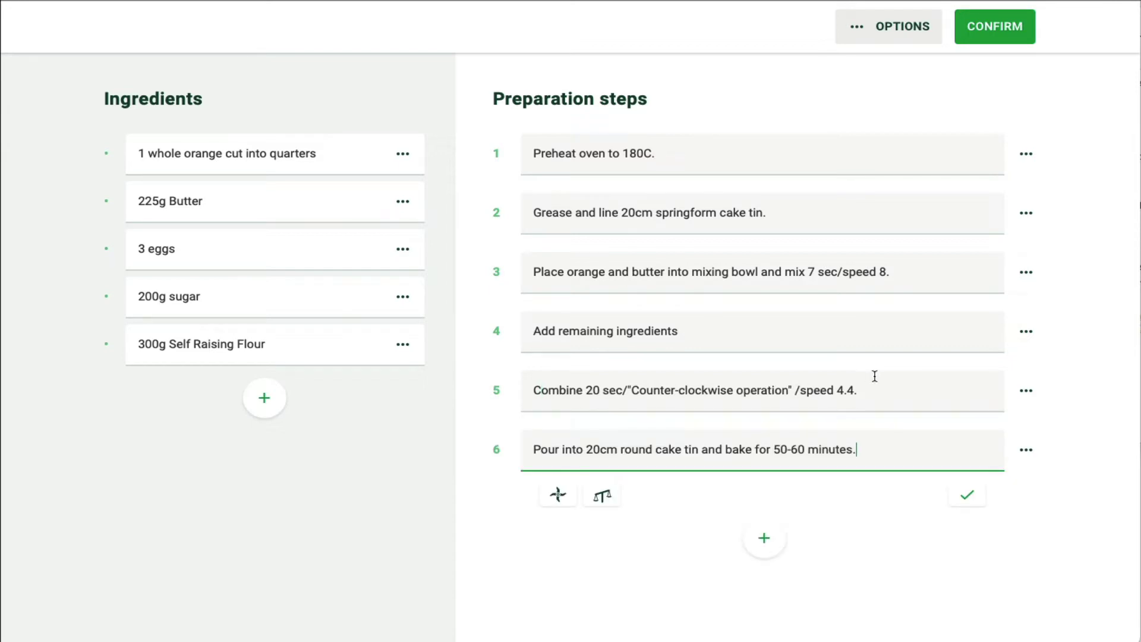
{"action": "left_click", "coordinate": [862, 390]}
{"action": "key", "text": "XF86AudioRaiseVolume"}
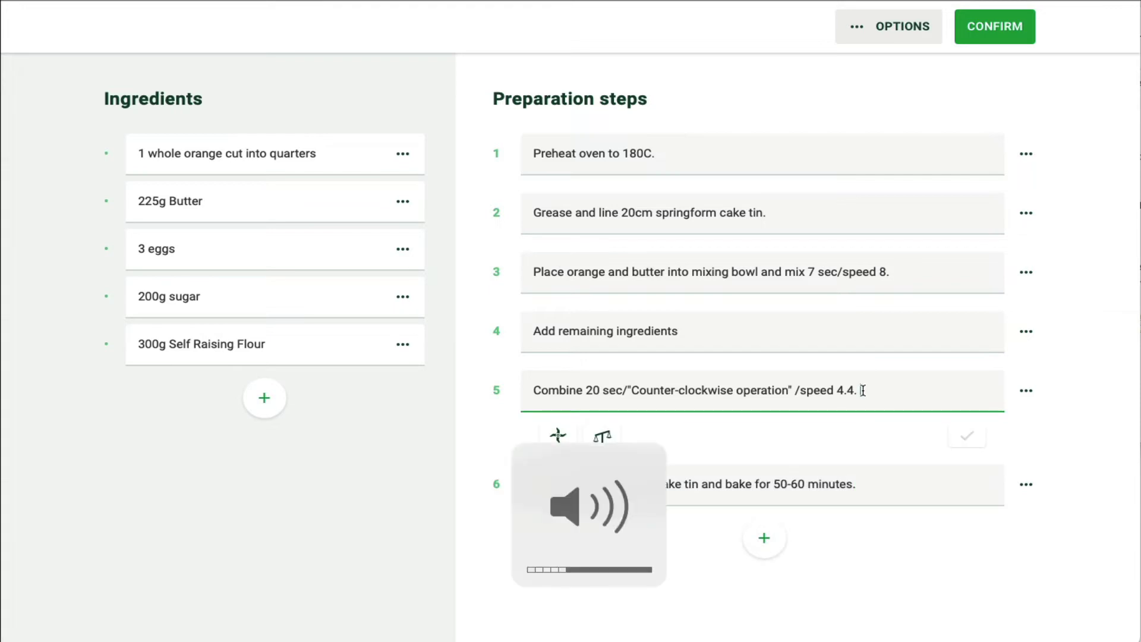
{"action": "key", "text": "BackSpace"}
{"action": "key", "text": "BackSpace"}
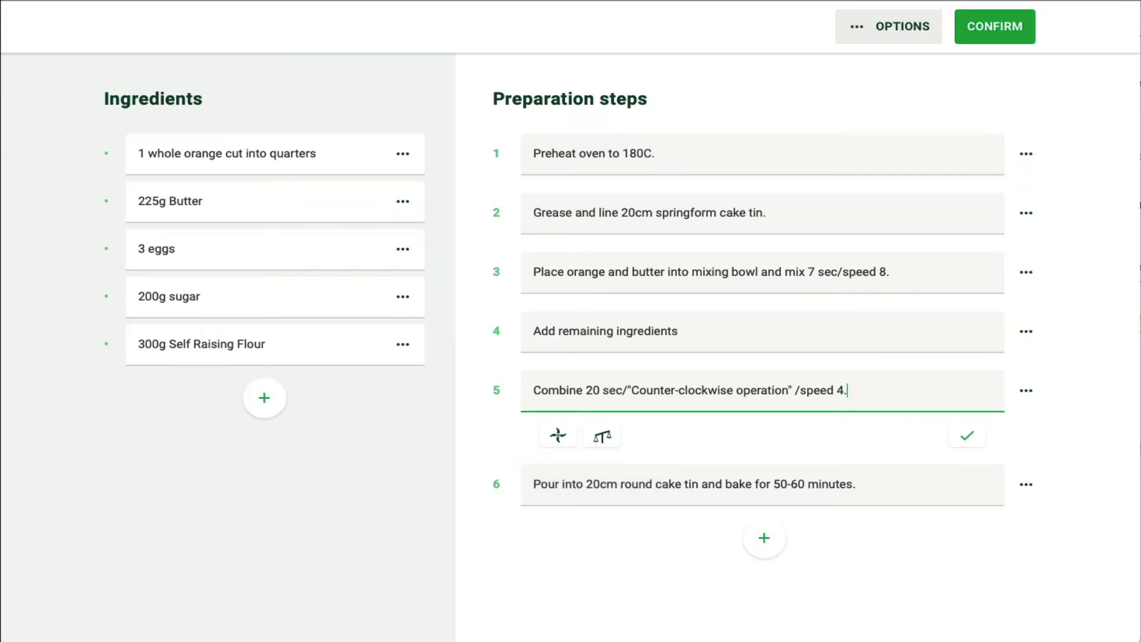
{"action": "key", "text": "BackSpace"}
{"action": "left_click", "coordinate": [968, 437]}
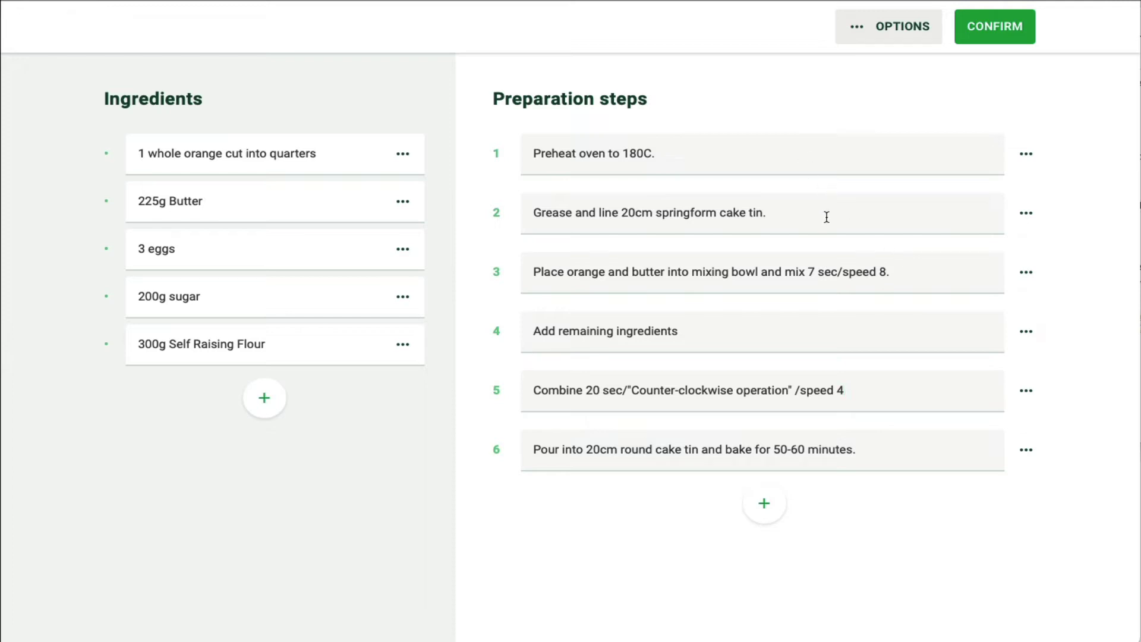
- Link the ingredients "1 whole orange cut into quarters" and "225g Butter" after the word "Place" in step 3
{"action": "left_click", "coordinate": [909, 274]}
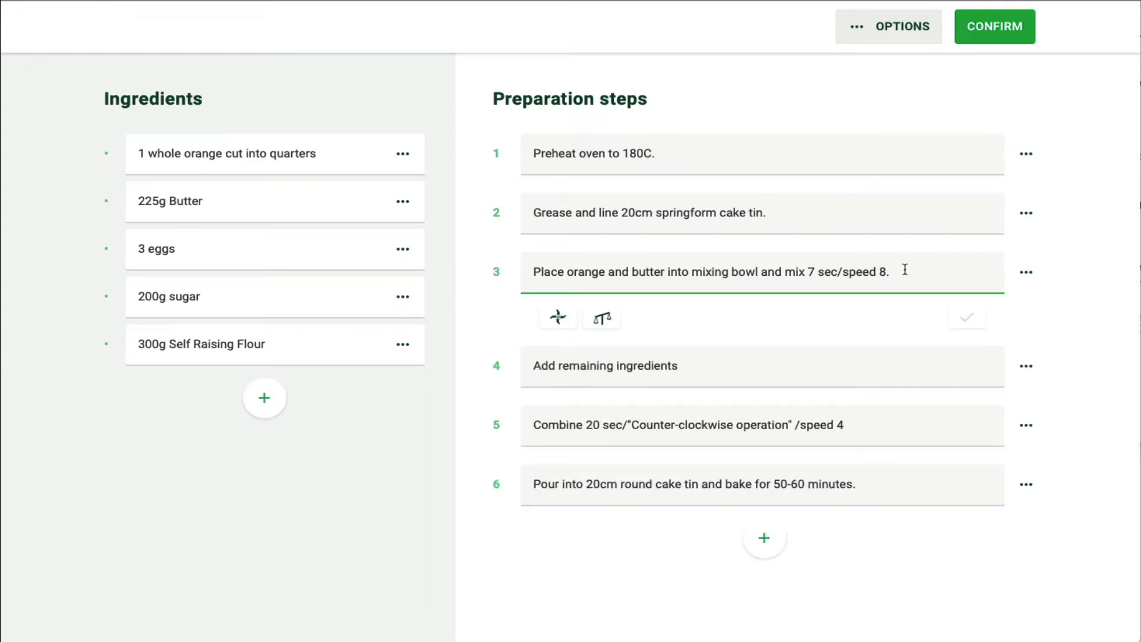
{"action": "left_click", "coordinate": [562, 273]}
{"action": "left_click", "coordinate": [606, 328]}
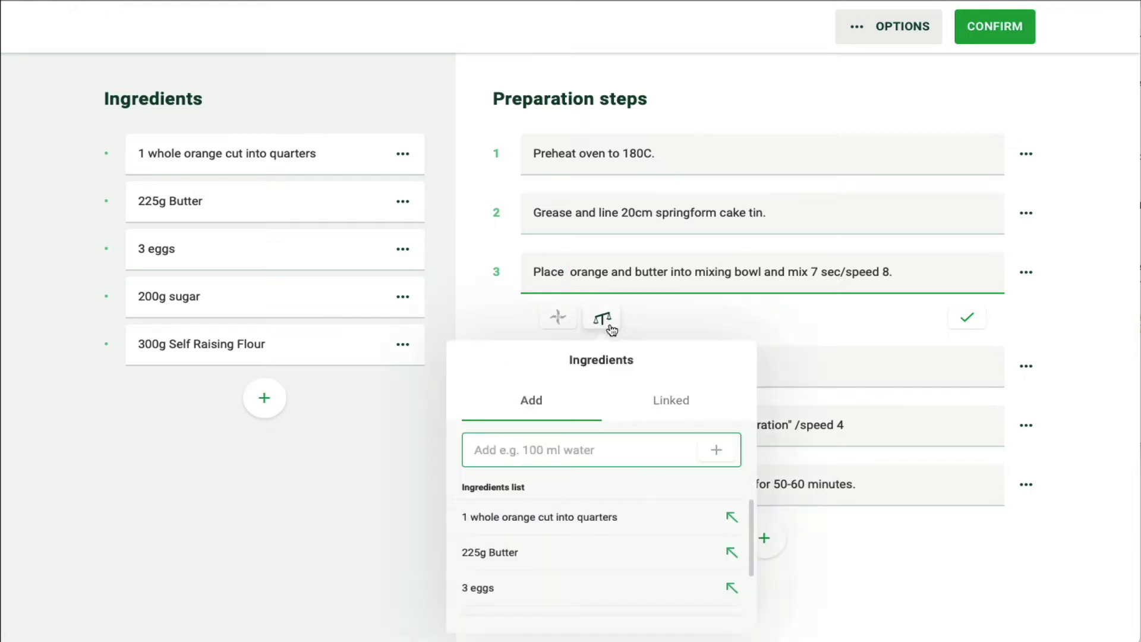
{"action": "left_click", "coordinate": [730, 516]}
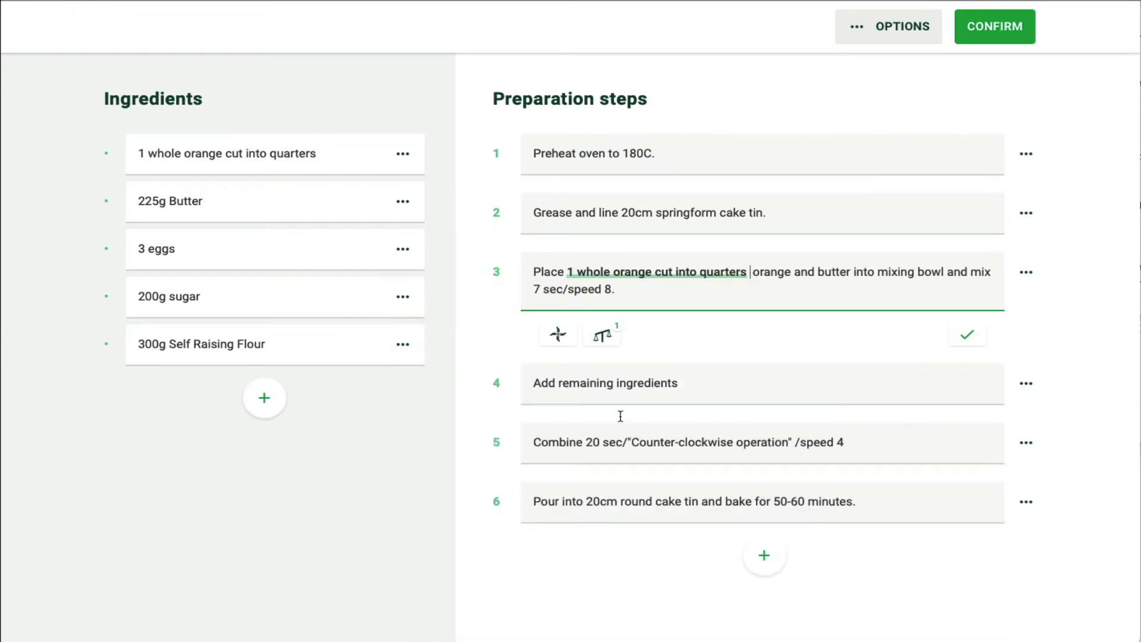
{"action": "left_click", "coordinate": [603, 344]}
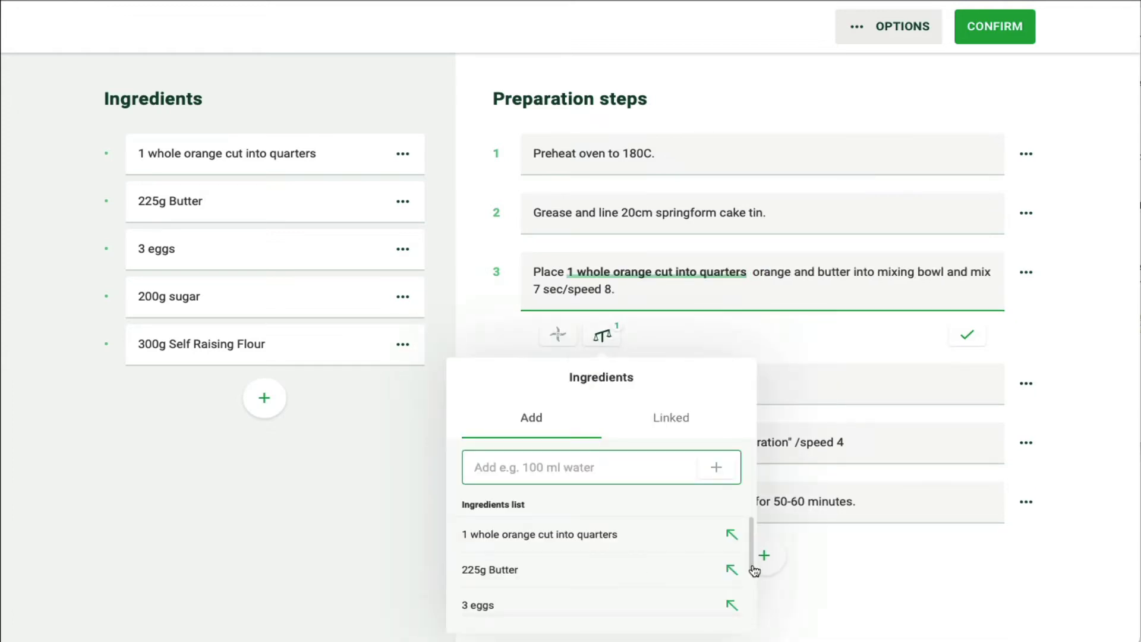
{"action": "left_click", "coordinate": [730, 569]}
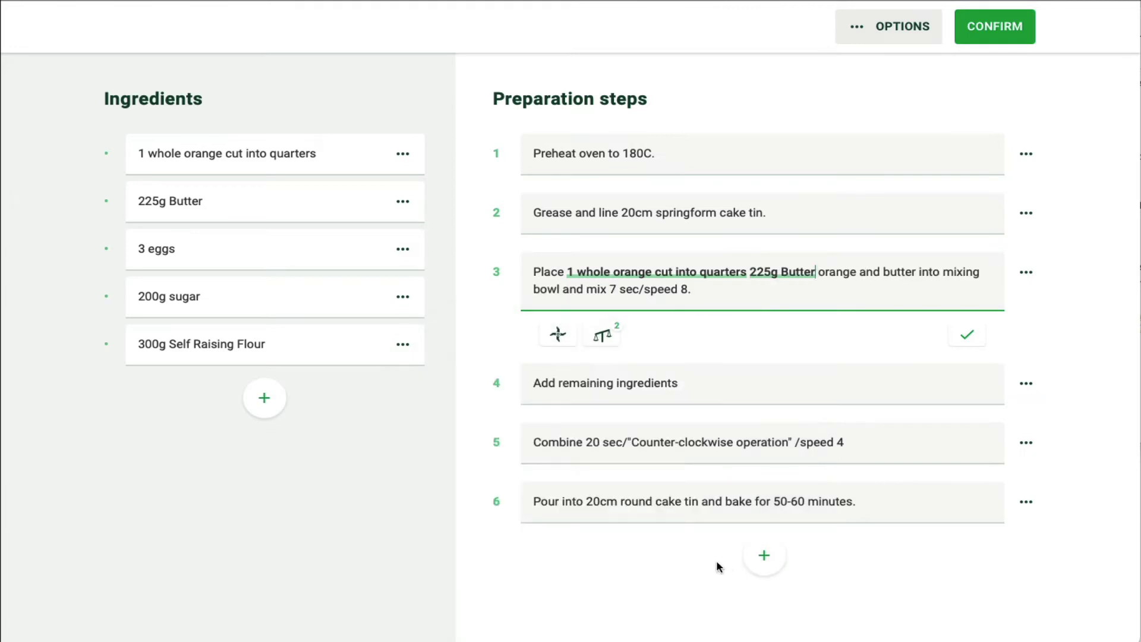
- Delete the redundant words "orange and butter" and the extra space after the linked ingredients in step 3
{"action": "left_click_drag", "start_coordinate": [819, 272], "coordinate": [916, 272]}
{"action": "key", "text": "BackSpace"}
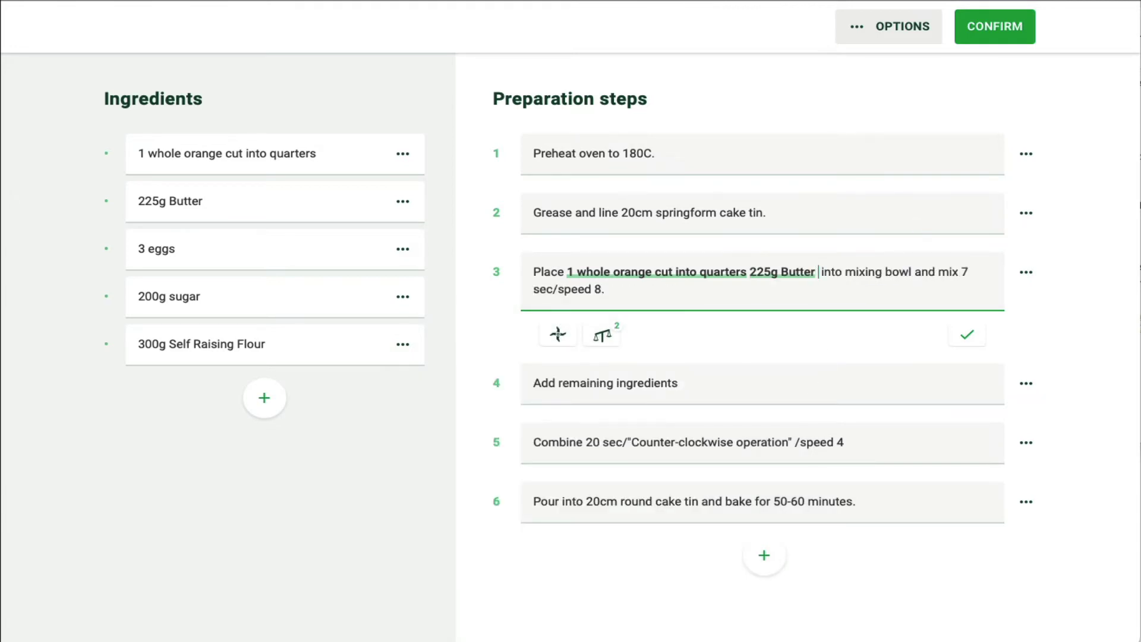
{"action": "key", "text": "Delete"}
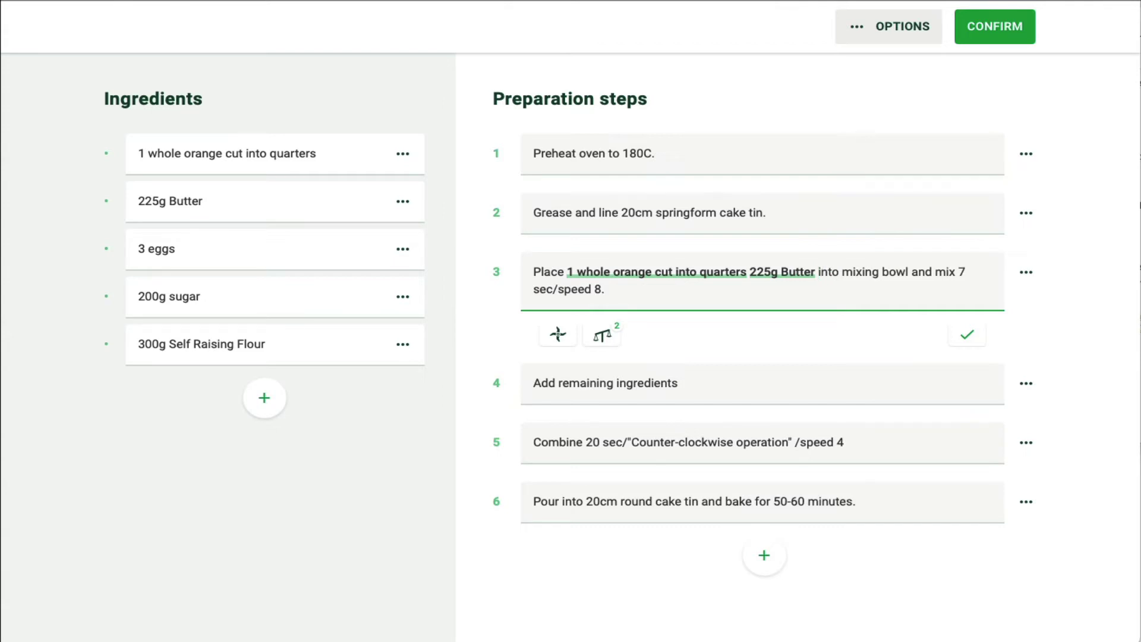
- Insert a manual Thermomix setting of 7 sec at speed 8, with the temperature off, after the word "mix" in step 3
{"action": "left_click", "coordinate": [955, 273]}
{"action": "left_click", "coordinate": [558, 337]}
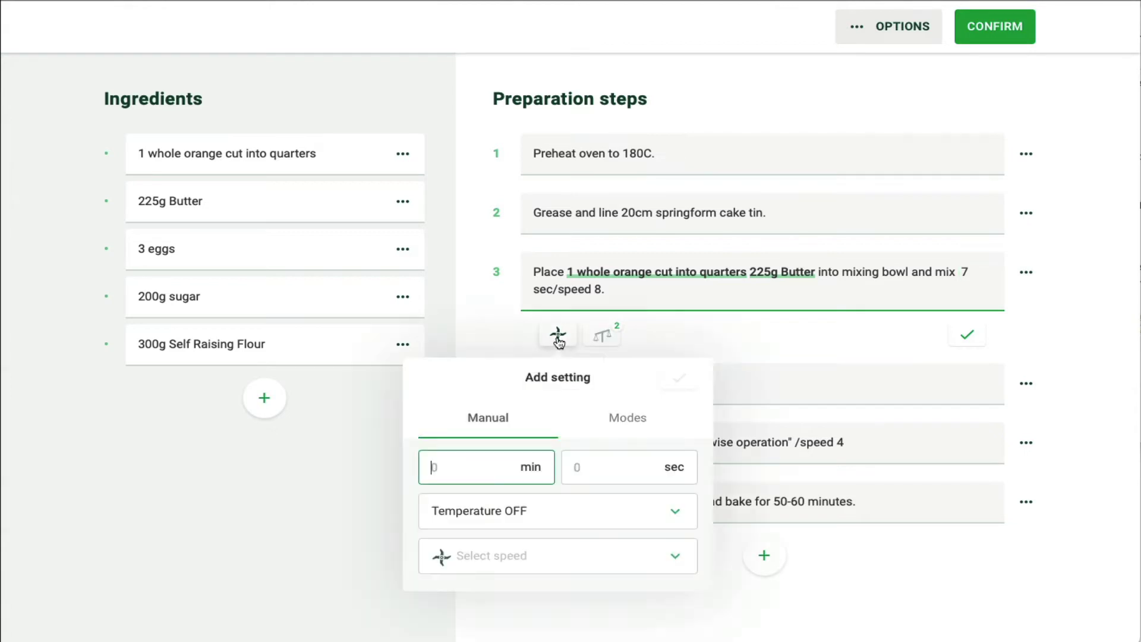
{"action": "left_click", "coordinate": [600, 469]}
{"action": "type", "text": "7"}
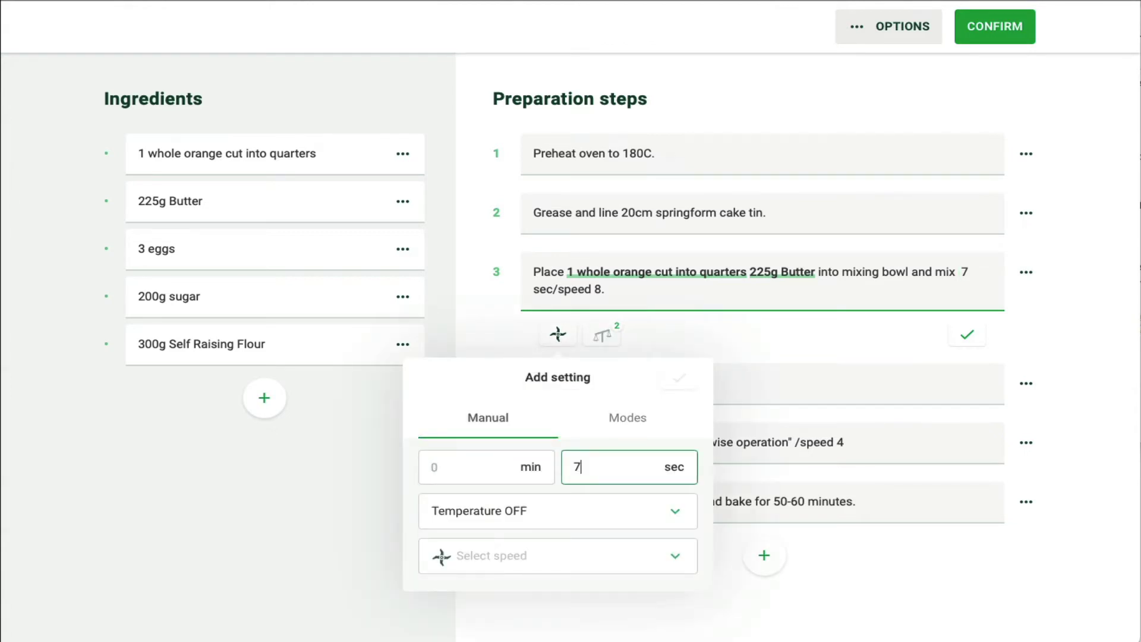
{"action": "left_click", "coordinate": [567, 563]}
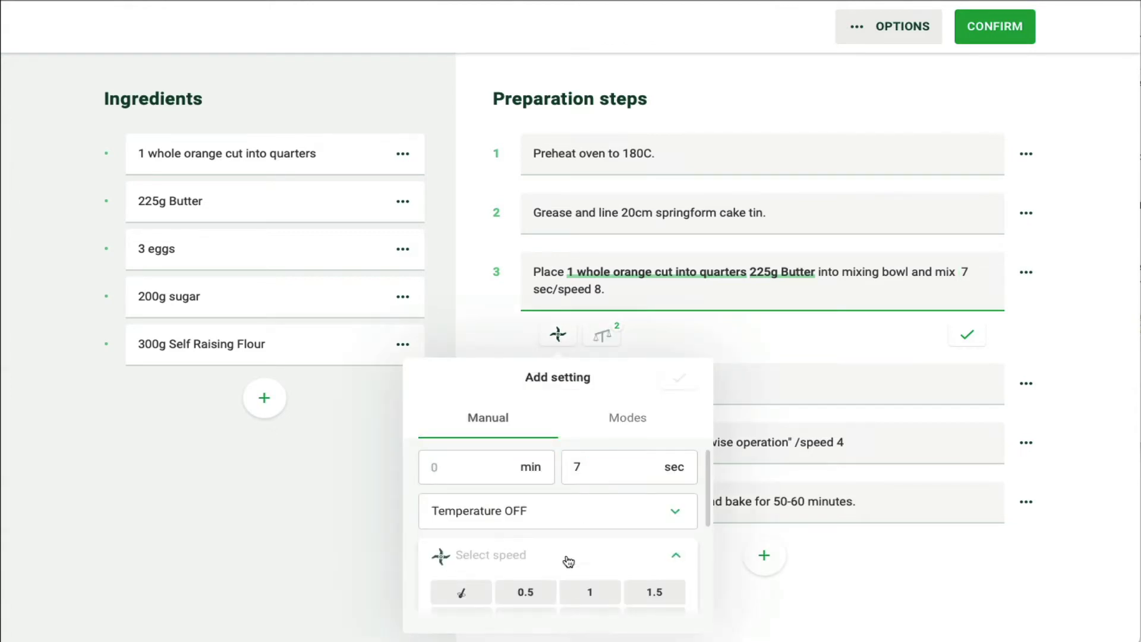
{"action": "scroll", "coordinate": [567, 562], "scroll_direction": "down", "scroll_amount": 2}
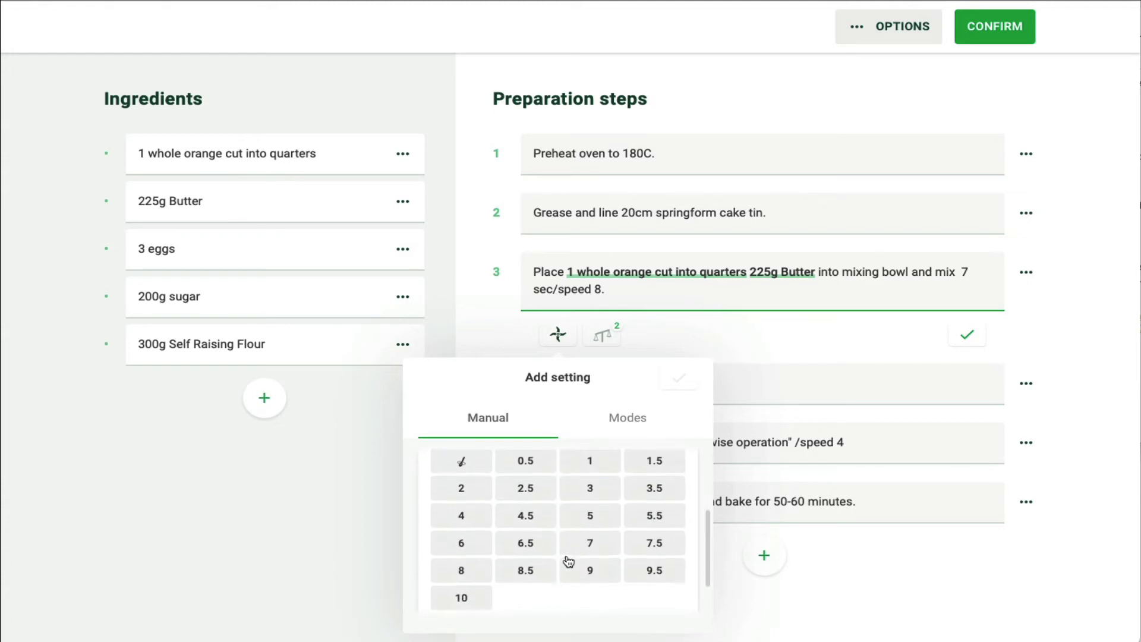
{"action": "left_click", "coordinate": [461, 572]}
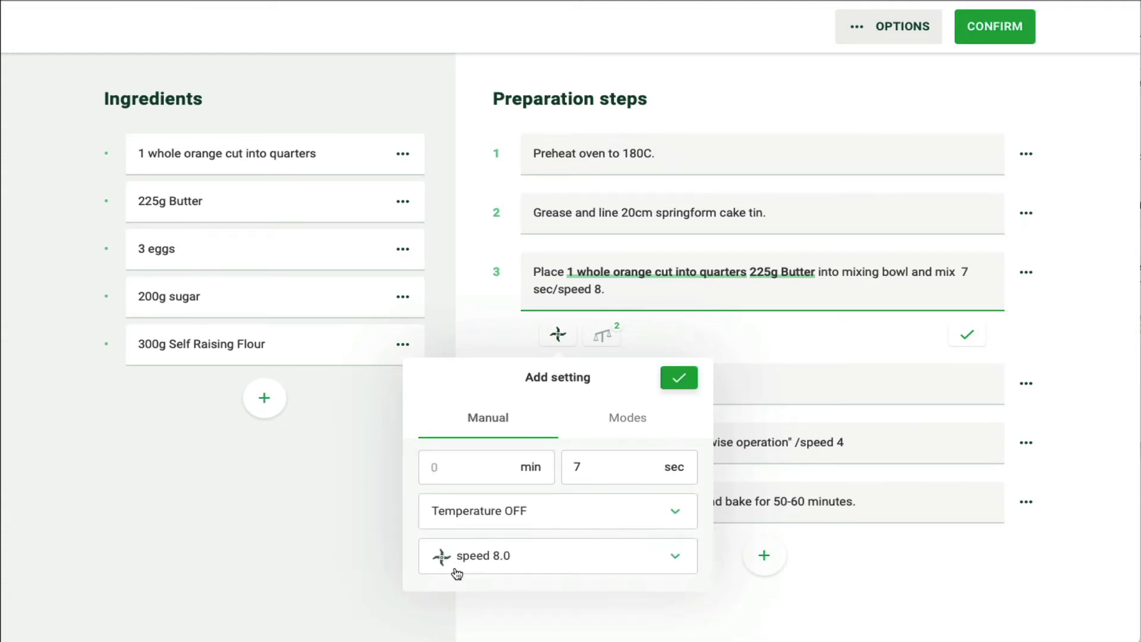
{"action": "left_click", "coordinate": [618, 514]}
{"action": "scroll", "coordinate": [618, 514], "scroll_direction": "down", "scroll_amount": 2}
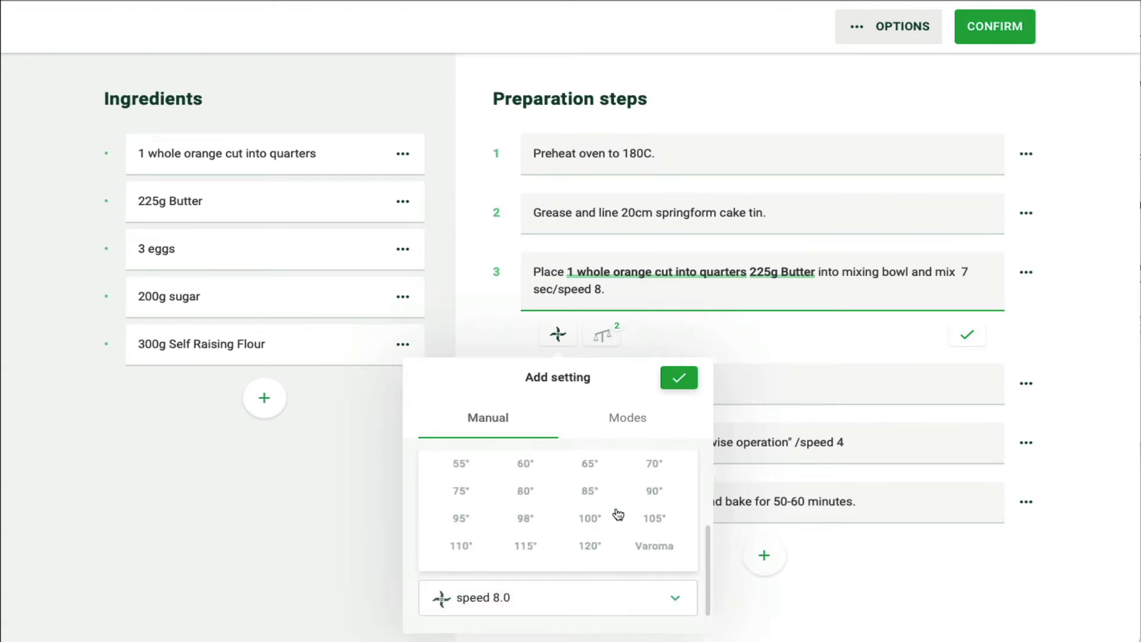
{"action": "scroll", "coordinate": [618, 514], "scroll_direction": "up", "scroll_amount": 2}
{"action": "left_click", "coordinate": [677, 377]}
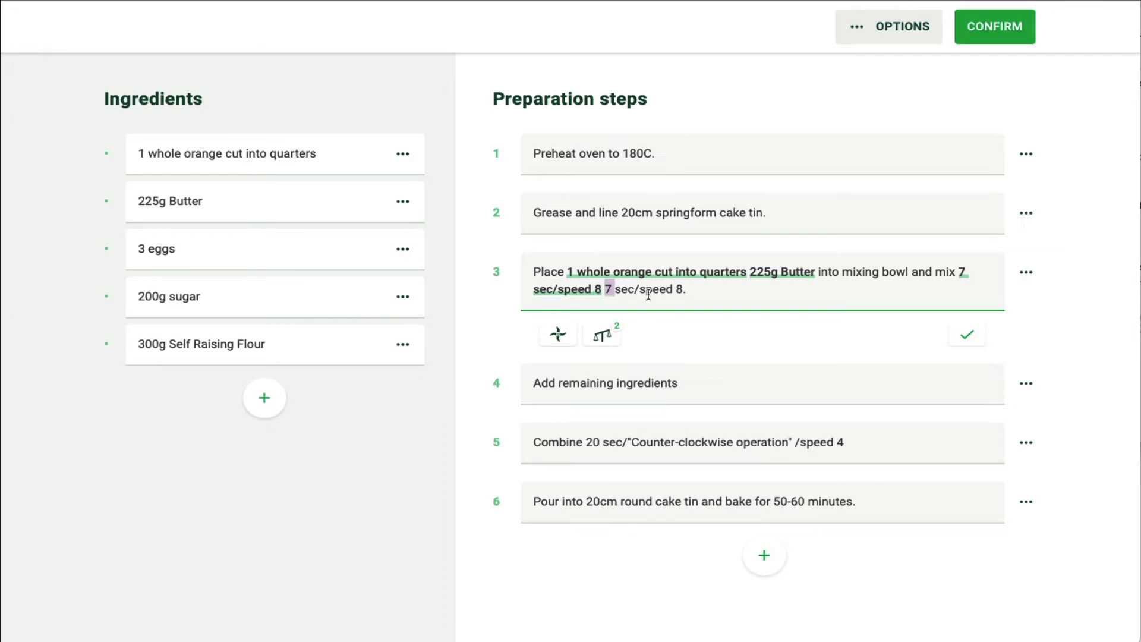
- Delete the duplicate plain text "7 sec/speed 8." after the linked setting in step 3 and save the step
{"action": "left_click_drag", "start_coordinate": [604, 290], "coordinate": [693, 296]}
{"action": "key", "text": "BackSpace"}
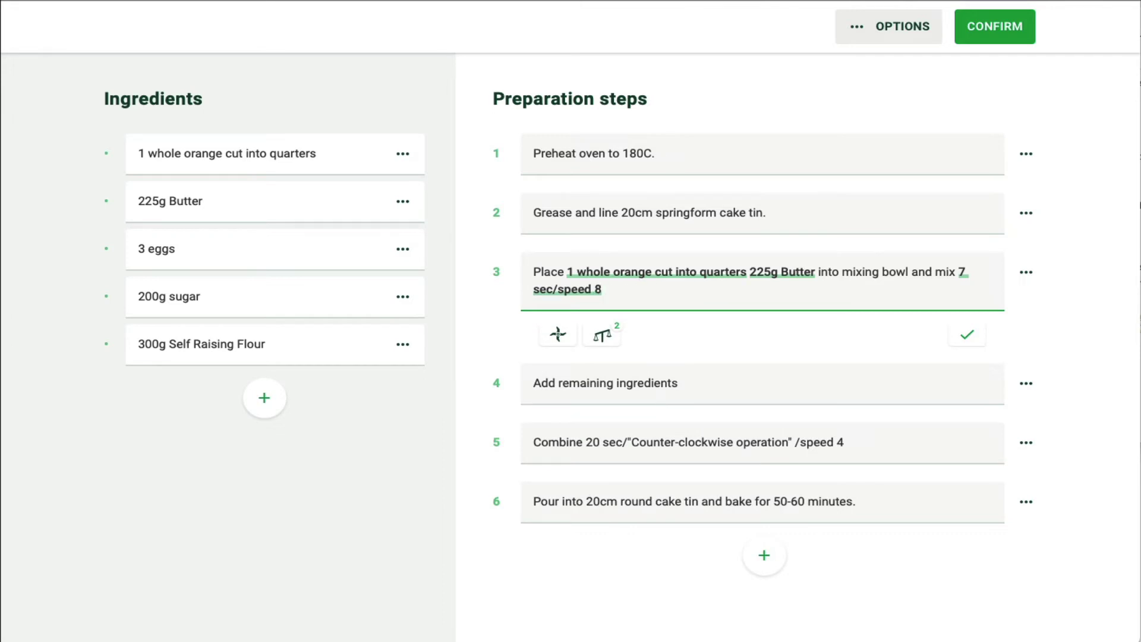
{"action": "left_click", "coordinate": [967, 334]}
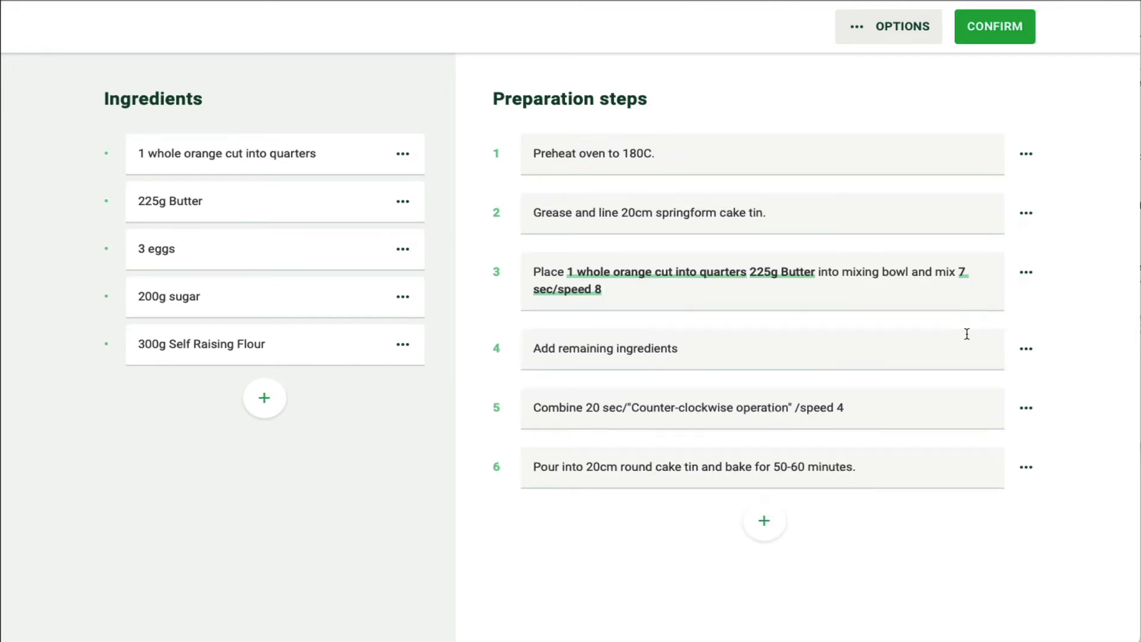
- Append a dash to "Add remaining ingredients" in step 4, followed by the linked ingredients "3 eggs", "200g sugar" and "300g Self Raising Flour", and save it
{"action": "left_click", "coordinate": [820, 350]}
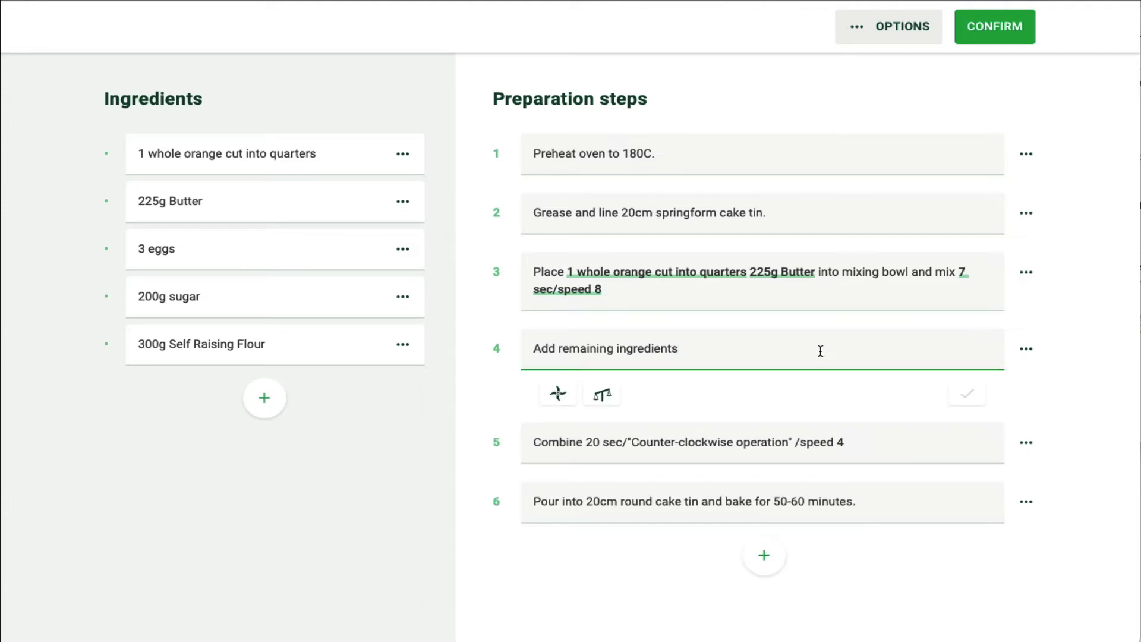
{"action": "type", "text": "-"}
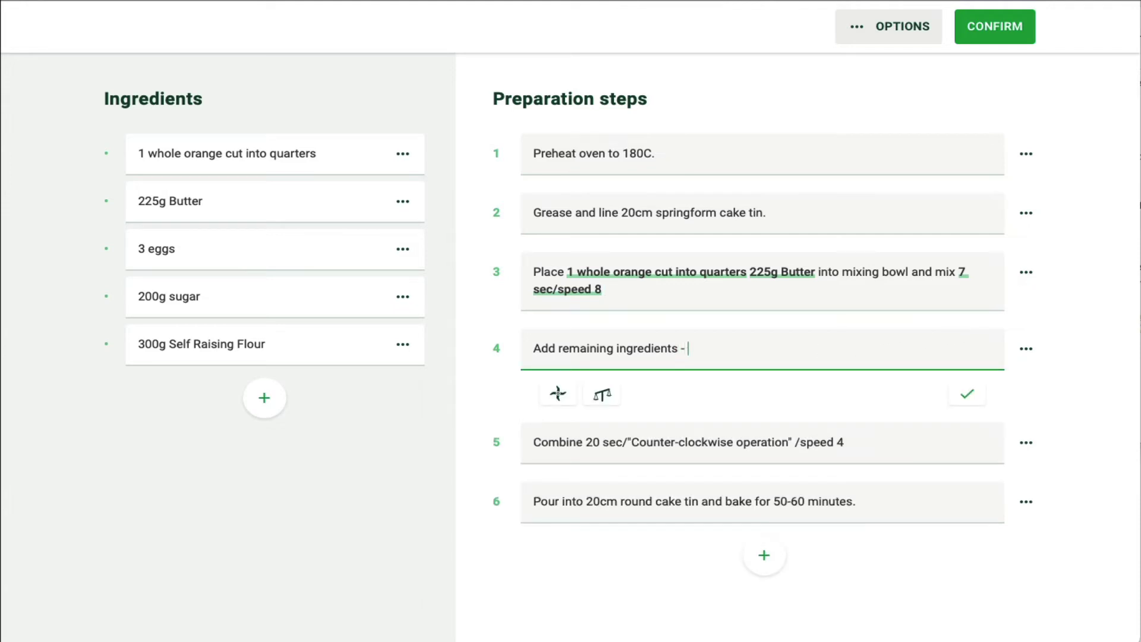
{"action": "left_click", "coordinate": [604, 397]}
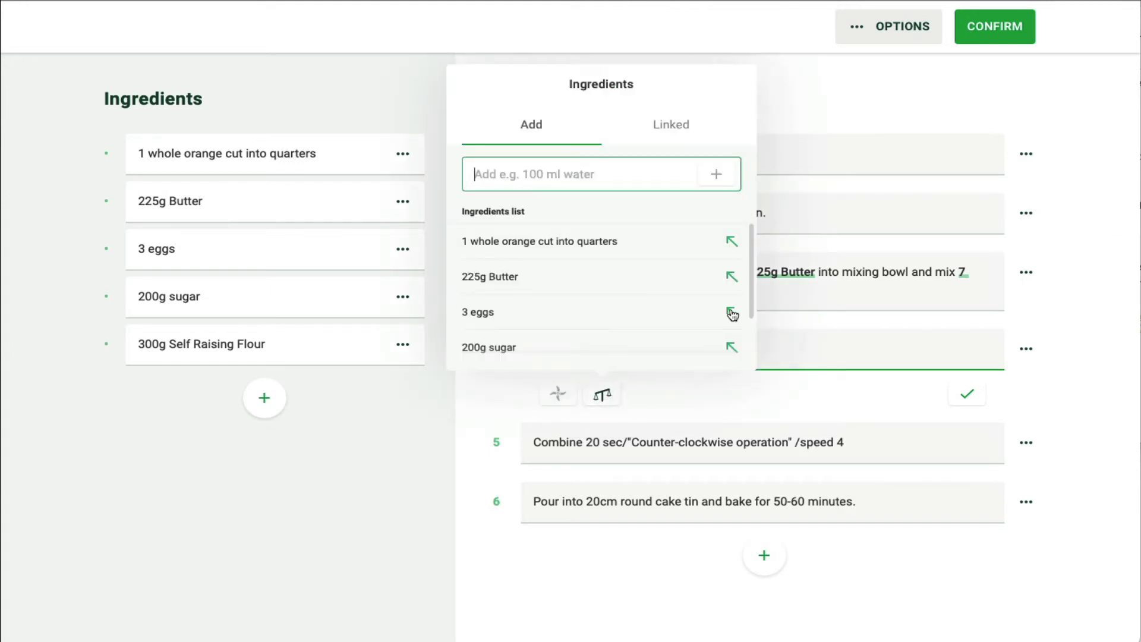
{"action": "left_click", "coordinate": [731, 312]}
{"action": "left_click", "coordinate": [609, 396]}
{"action": "left_click", "coordinate": [730, 348]}
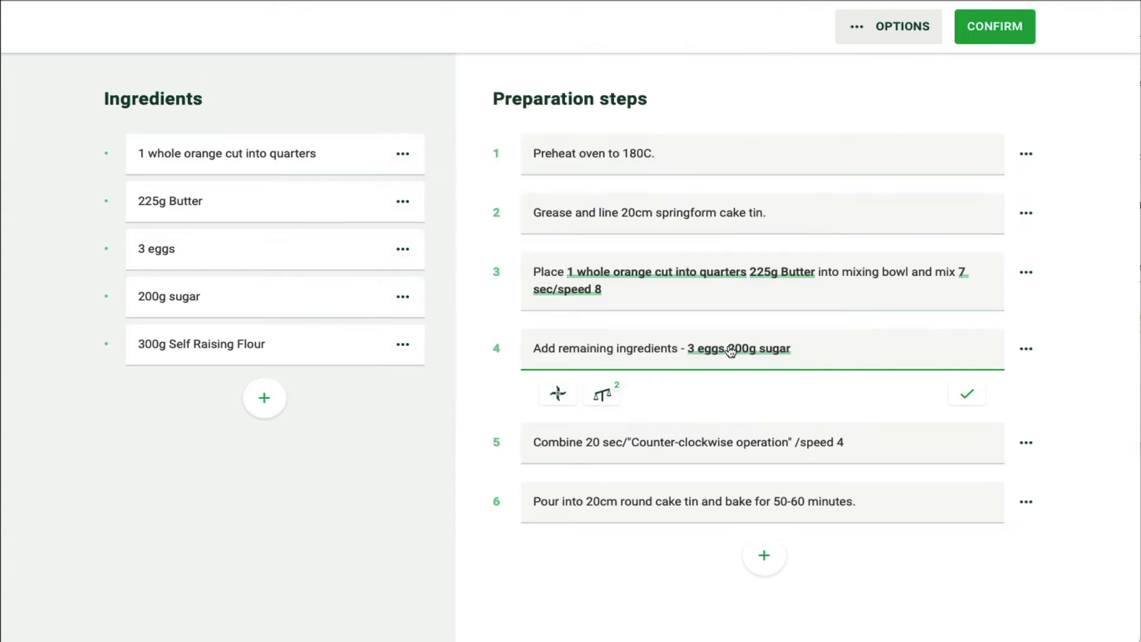
{"action": "left_click", "coordinate": [602, 395]}
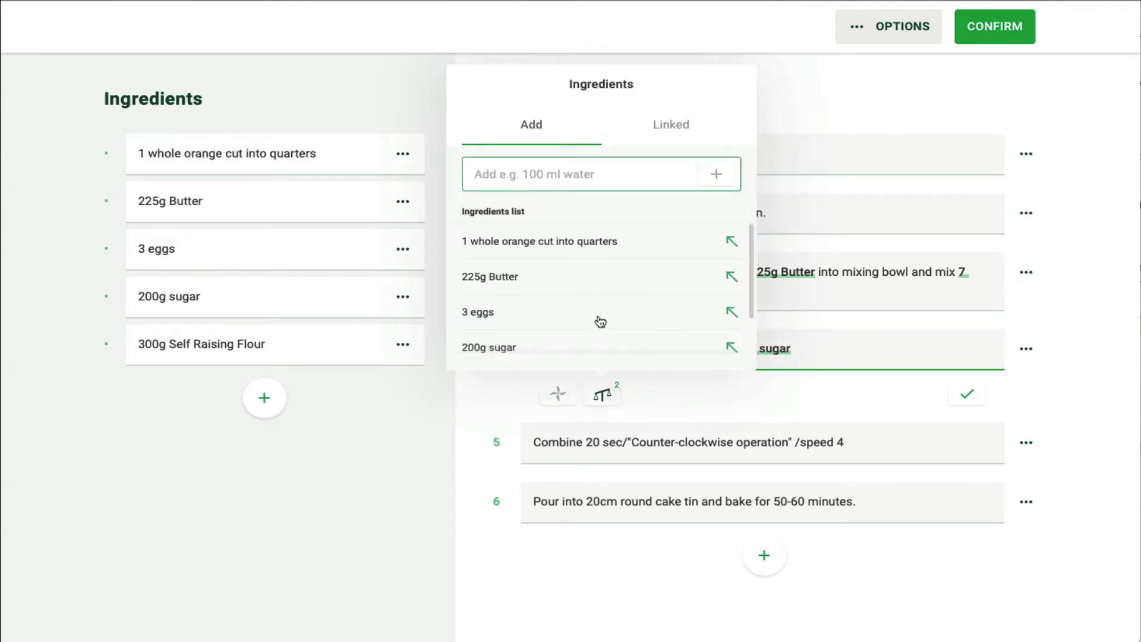
{"action": "scroll", "coordinate": [600, 321], "scroll_direction": "down", "scroll_amount": 1}
{"action": "left_click", "coordinate": [732, 337]}
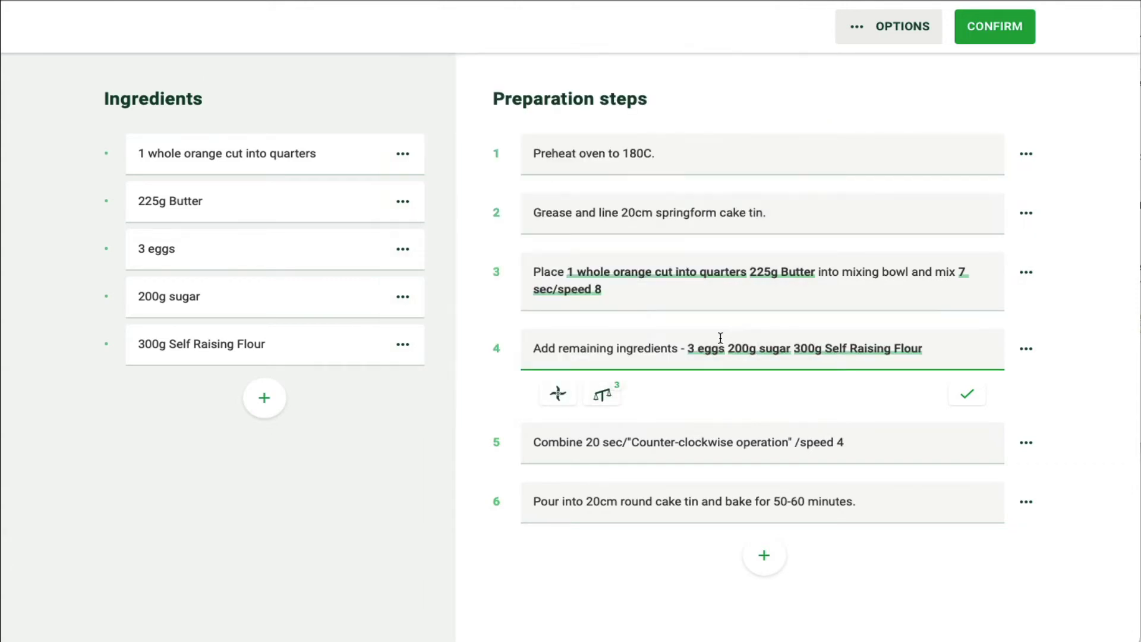
{"action": "left_click", "coordinate": [967, 395]}
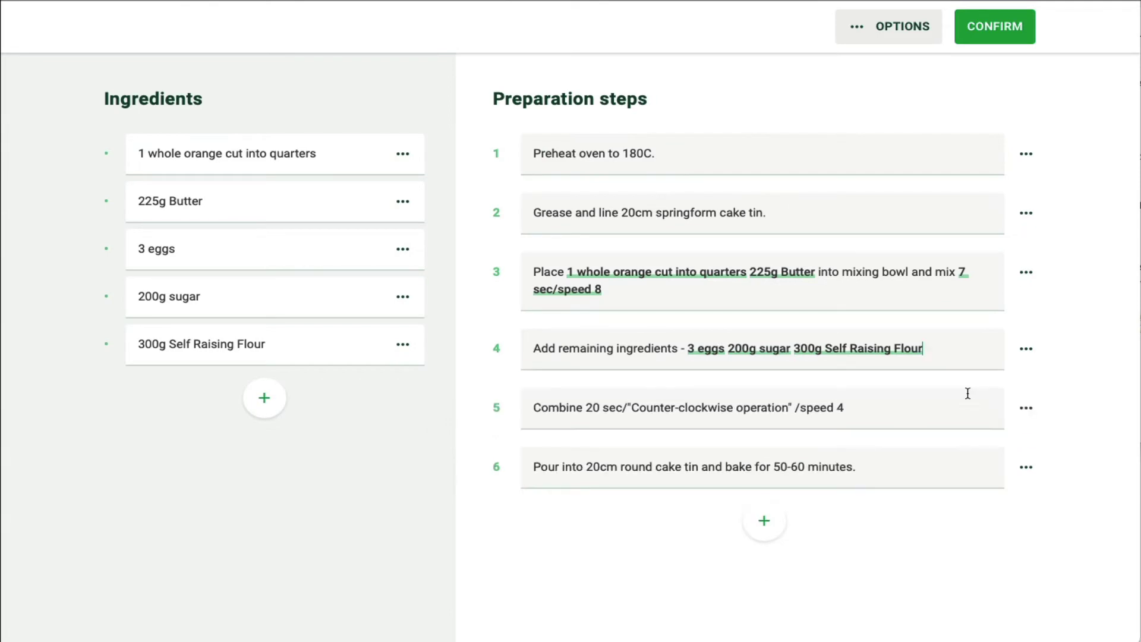
{"action": "left_click", "coordinate": [963, 350]}
- Add a manual setting of 20 sec at speed 4 with counter-clockwise operation to the end of step 5
{"action": "left_click", "coordinate": [902, 408]}
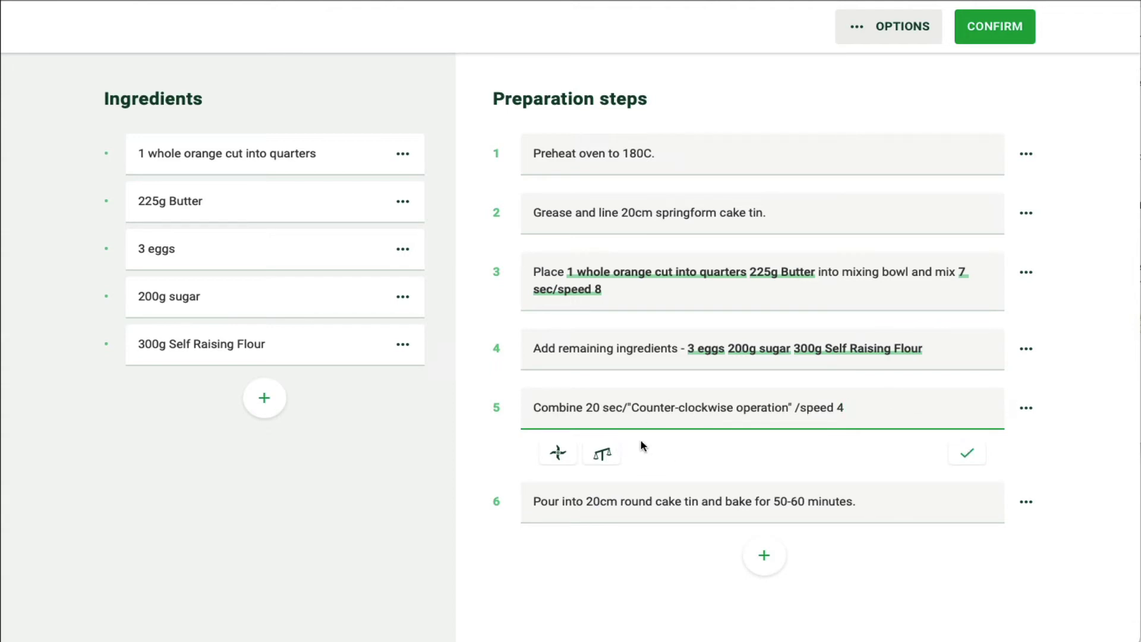
{"action": "left_click", "coordinate": [558, 456]}
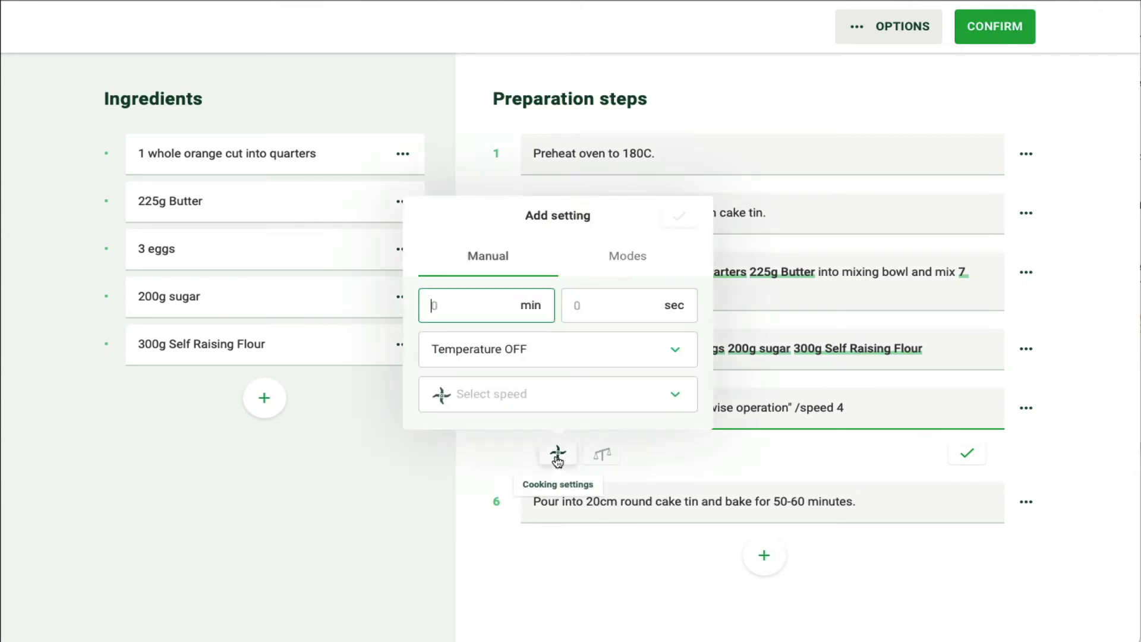
{"action": "left_click", "coordinate": [605, 311]}
{"action": "type", "text": "20"}
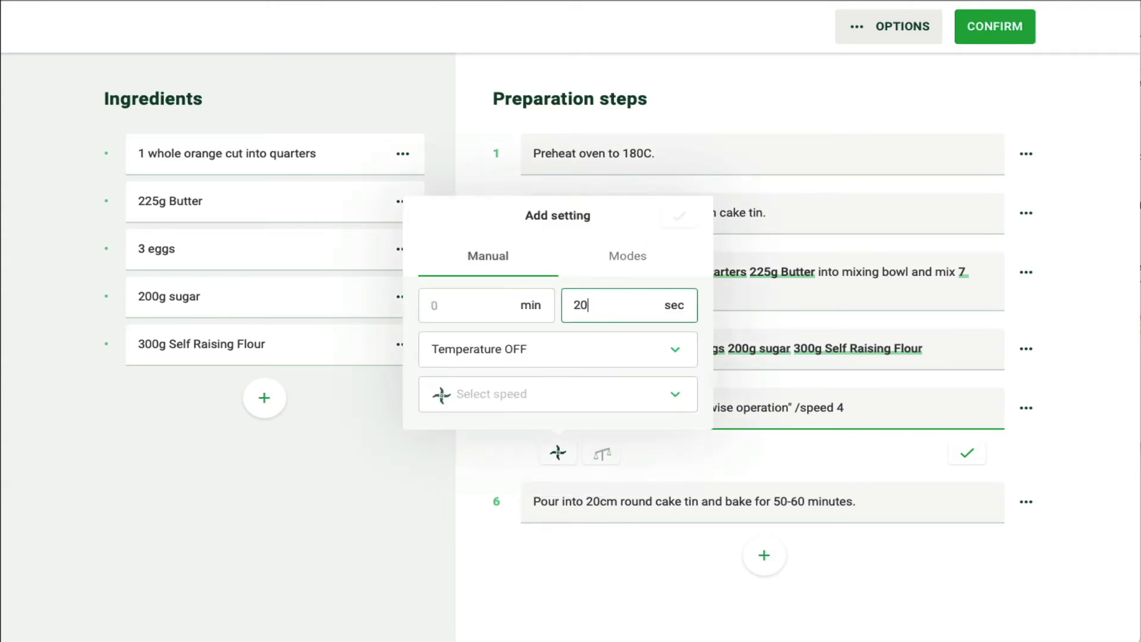
{"action": "left_click", "coordinate": [675, 395]}
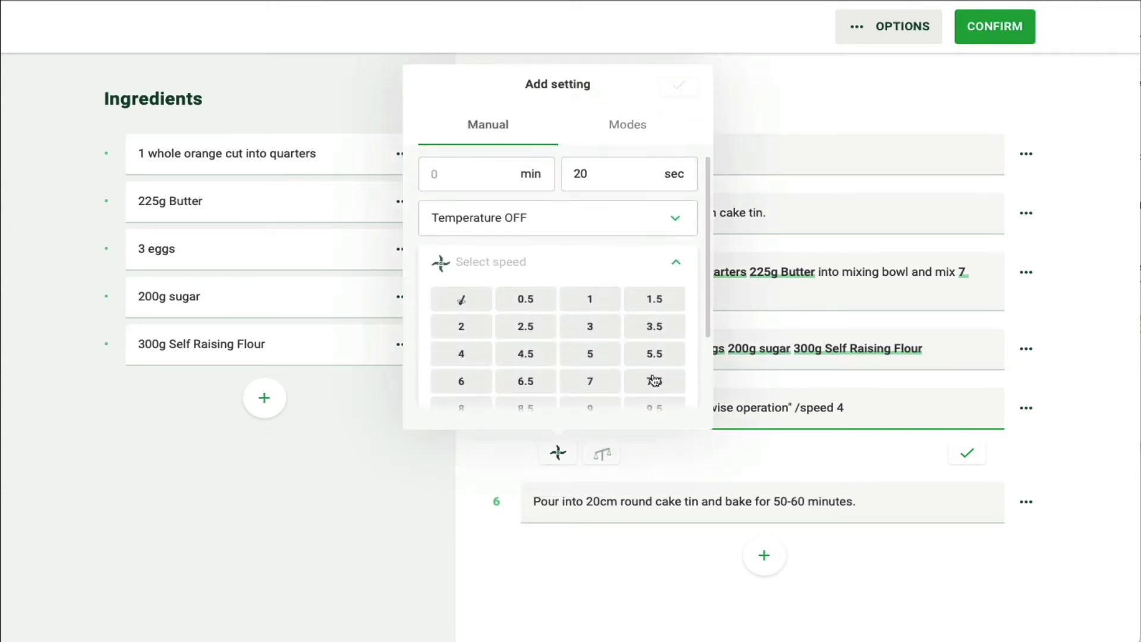
{"action": "left_click", "coordinate": [459, 357]}
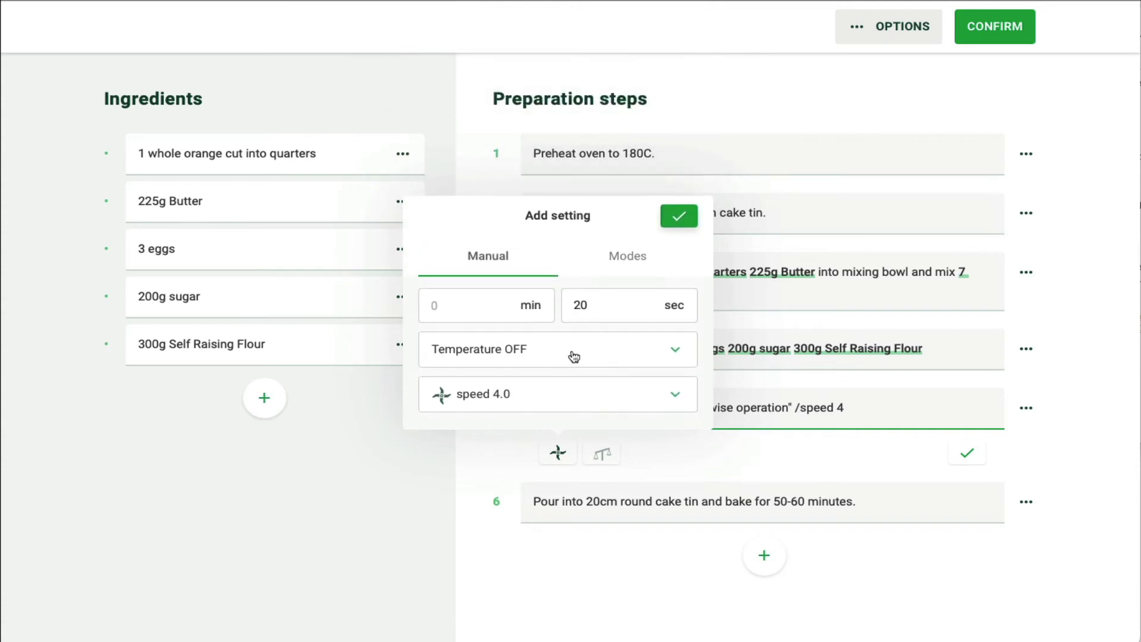
{"action": "left_click", "coordinate": [675, 395]}
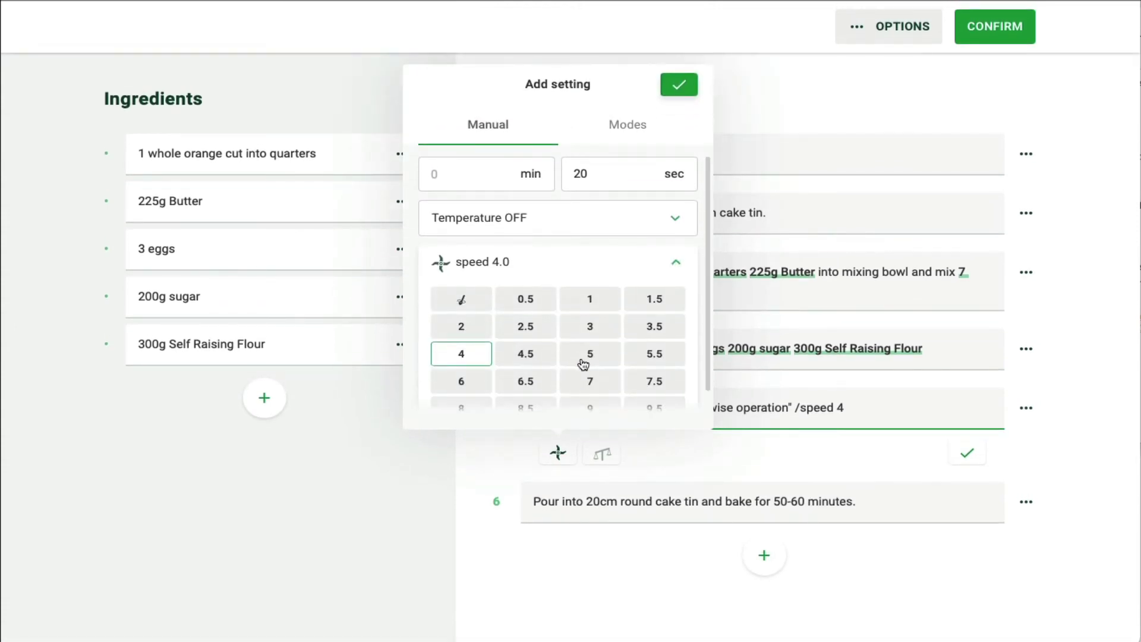
{"action": "scroll", "coordinate": [581, 362], "scroll_direction": "down", "scroll_amount": 2}
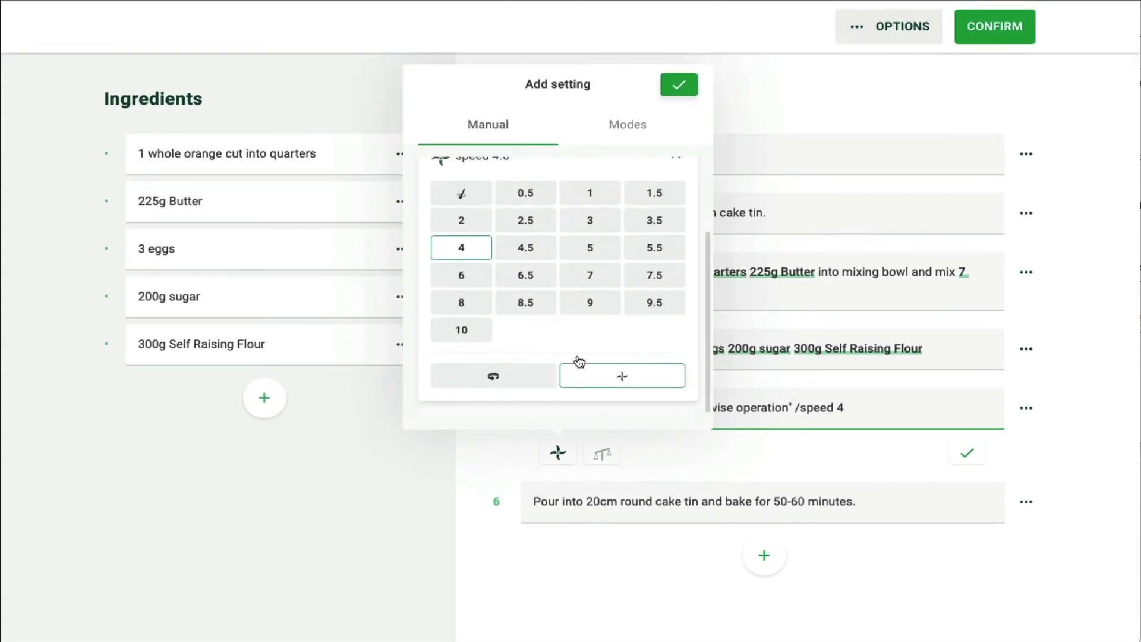
{"action": "left_click", "coordinate": [493, 380]}
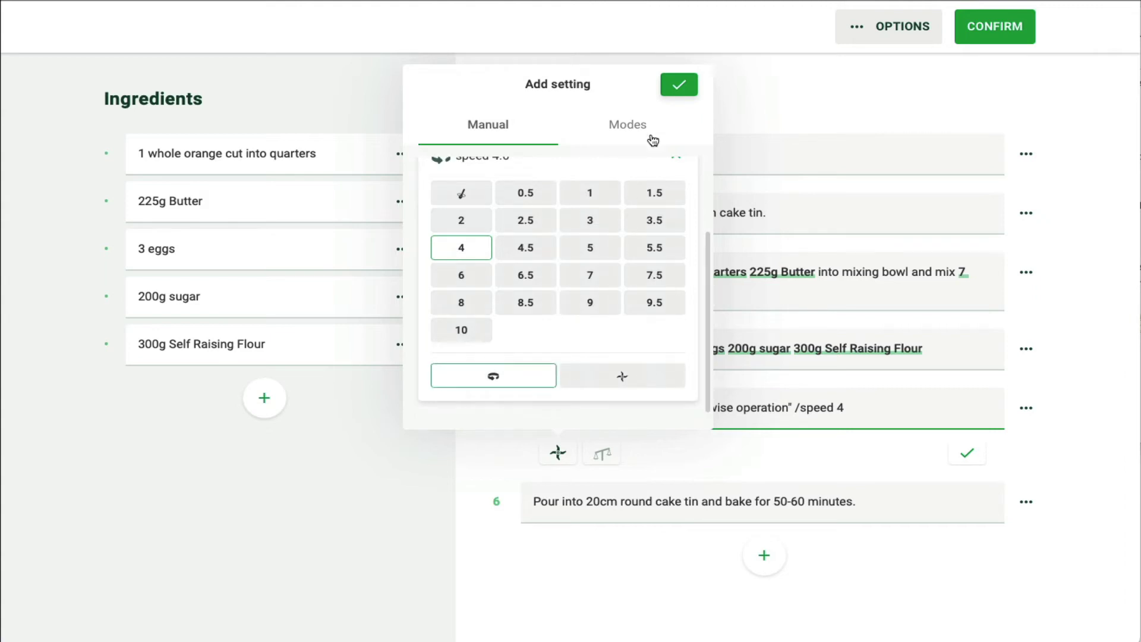
{"action": "left_click", "coordinate": [678, 85]}
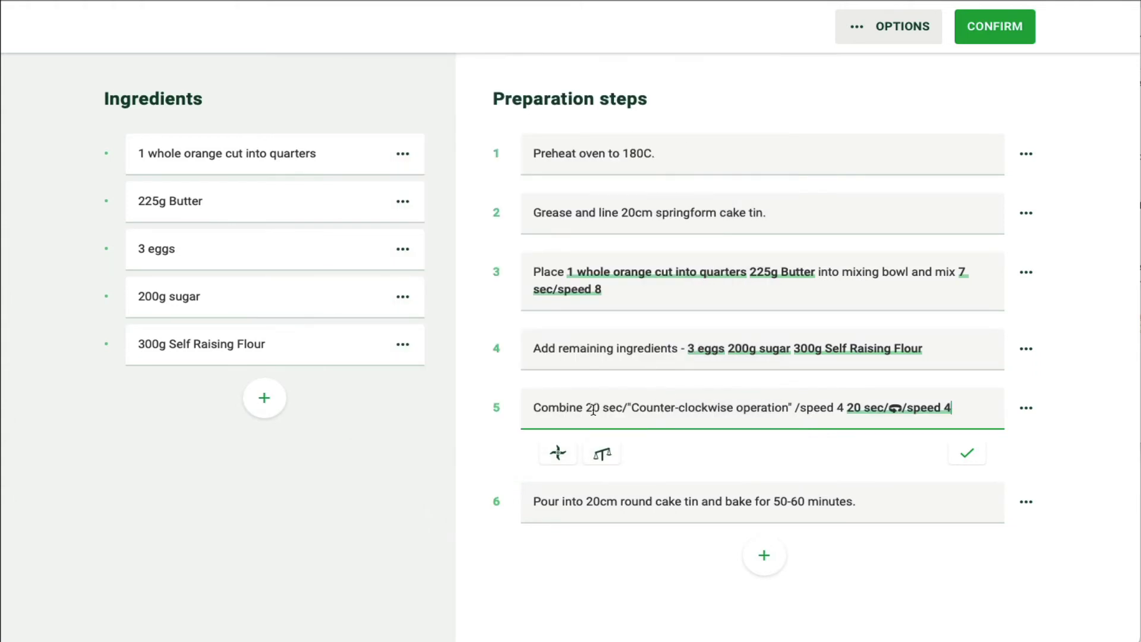
- Remove the plain-text time, "Counter-clockwise operation" and speed wording plus the extra space after "Combine" in step 5, and save the step
{"action": "left_click_drag", "start_coordinate": [586, 409], "coordinate": [841, 410]}
{"action": "key", "text": "BackSpace"}
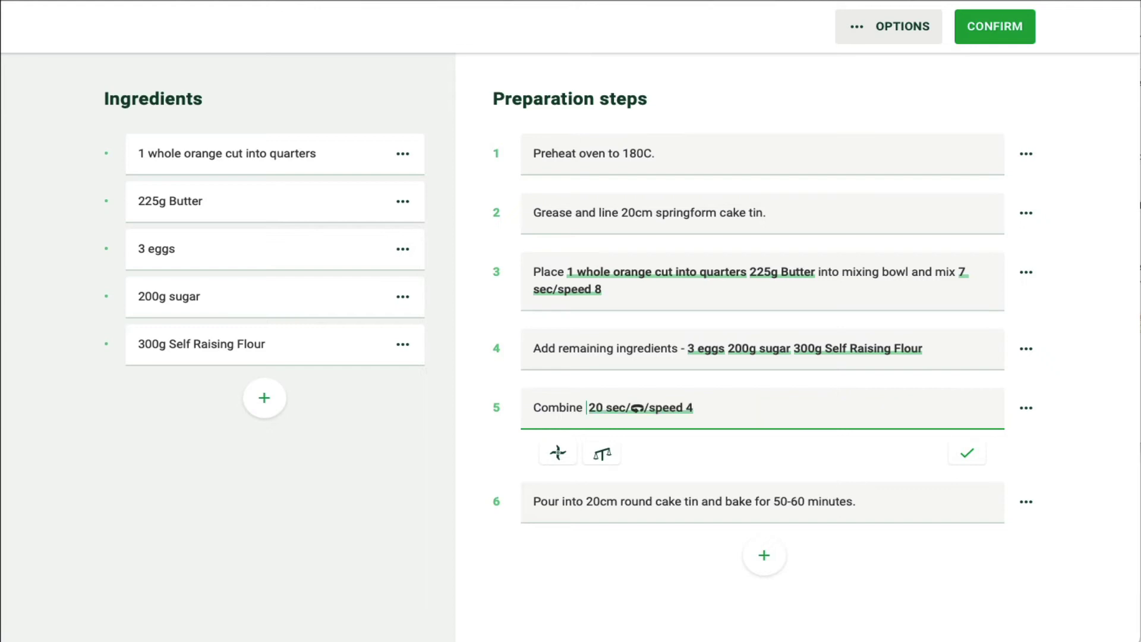
{"action": "key", "text": "BackSpace"}
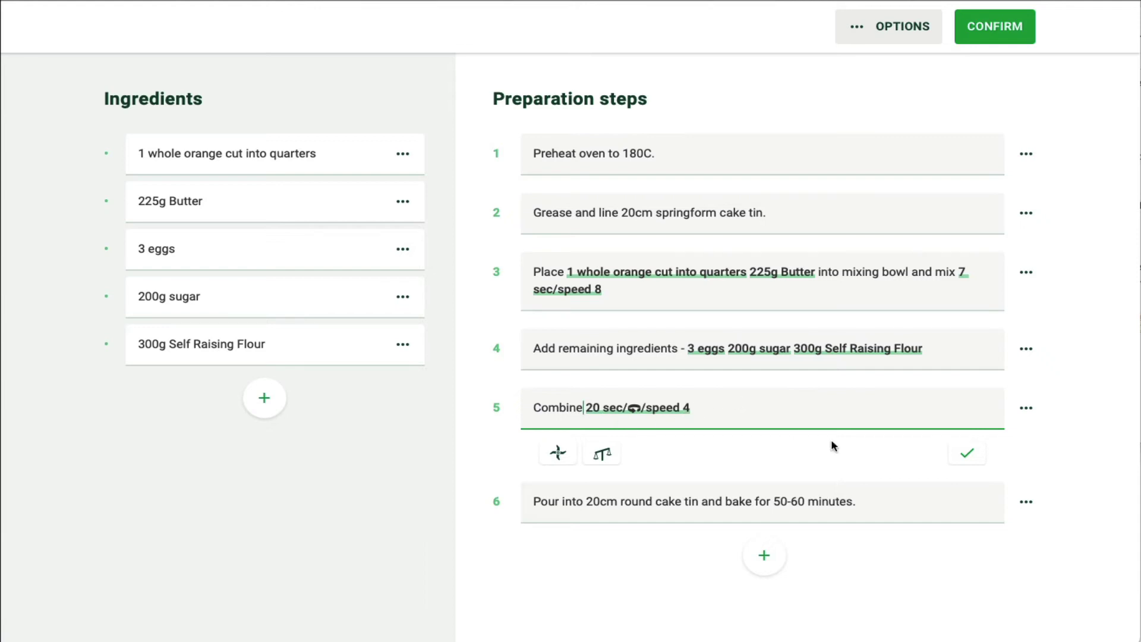
{"action": "left_click", "coordinate": [967, 455]}
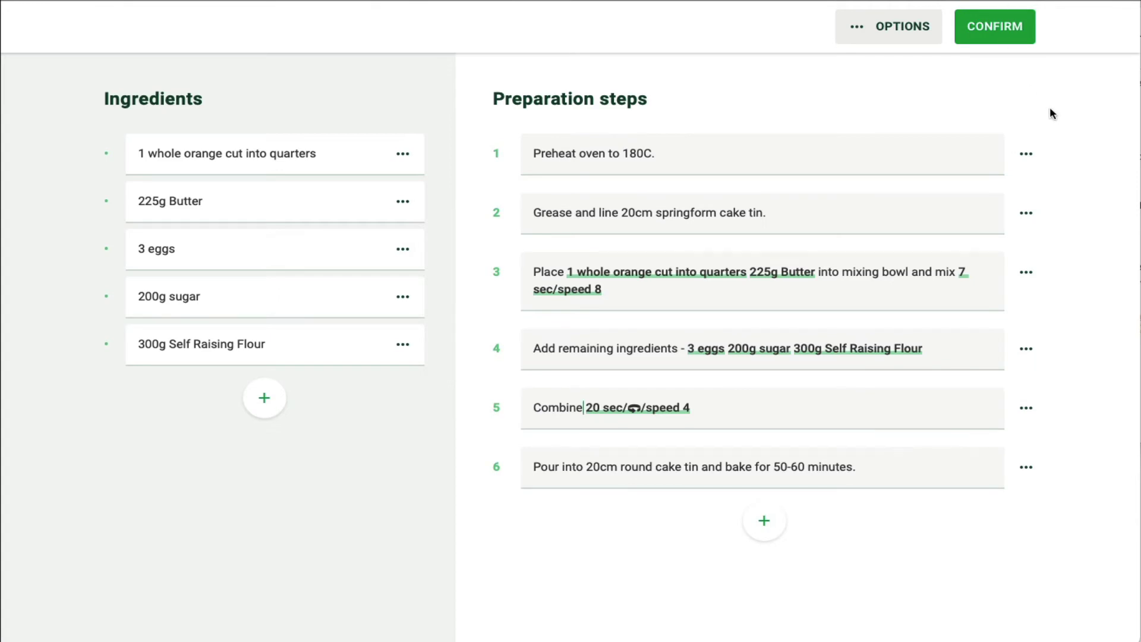
- Confirm the edited preparation steps, review the recipe overview, and finish editing the 30 Second Whole Orange Cake recipe
{"action": "left_click", "coordinate": [1003, 33]}
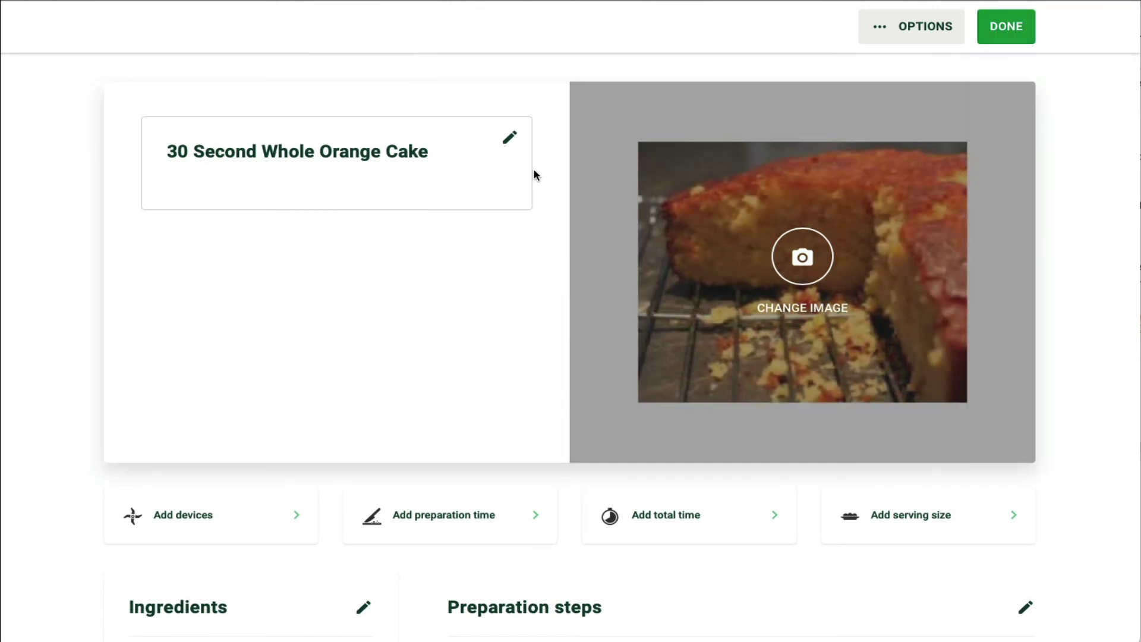
{"action": "scroll", "coordinate": [480, 274], "scroll_direction": "down", "scroll_amount": 5}
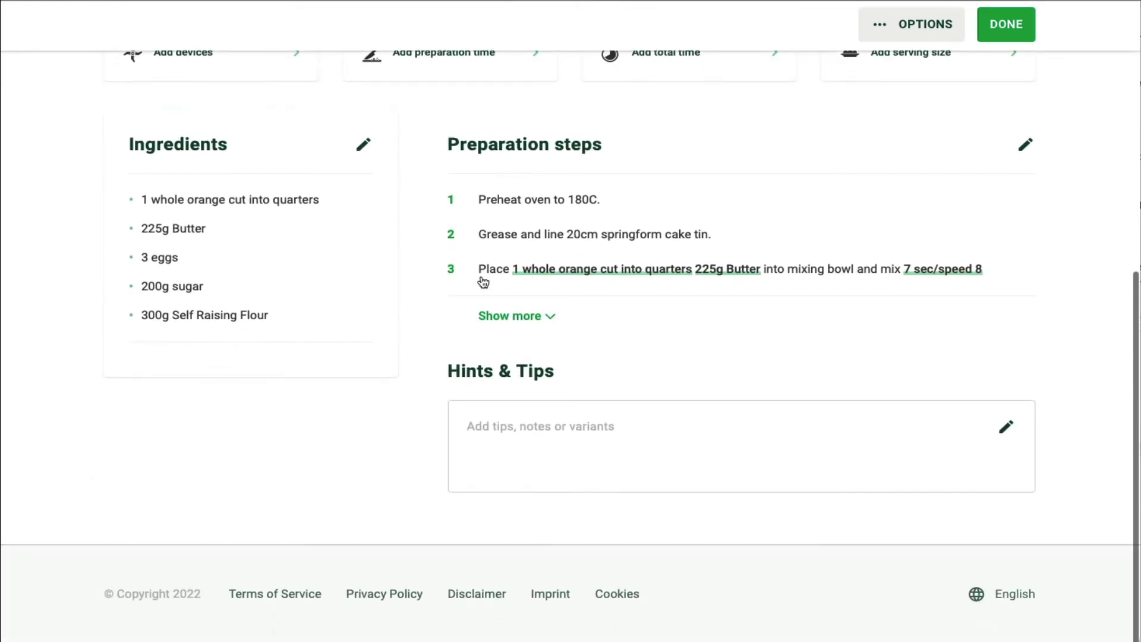
{"action": "scroll", "coordinate": [482, 278], "scroll_direction": "up", "scroll_amount": 7}
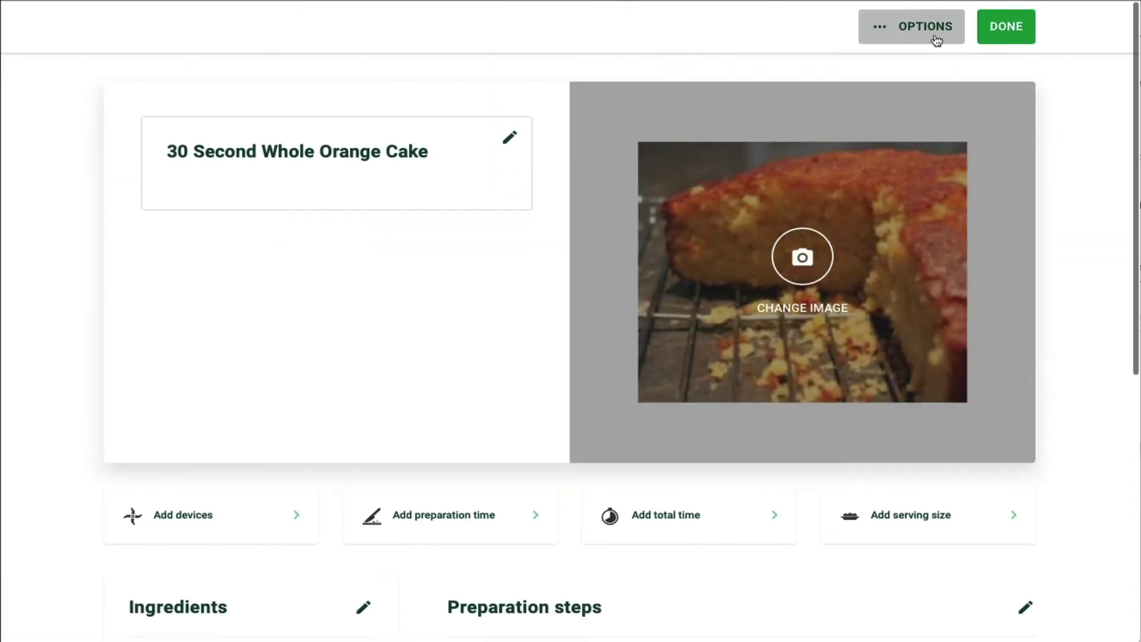
{"action": "left_click", "coordinate": [1015, 32]}
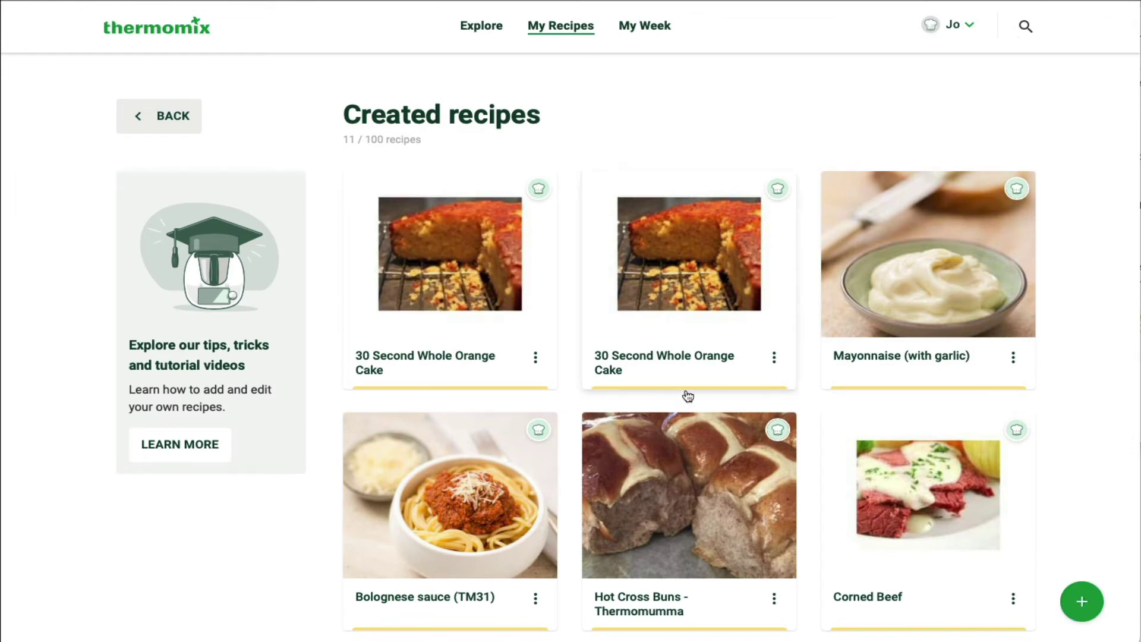
- Delete the second, duplicate 30 Second Whole Orange Cake recipe from the created recipes
{"action": "left_click", "coordinate": [774, 358]}
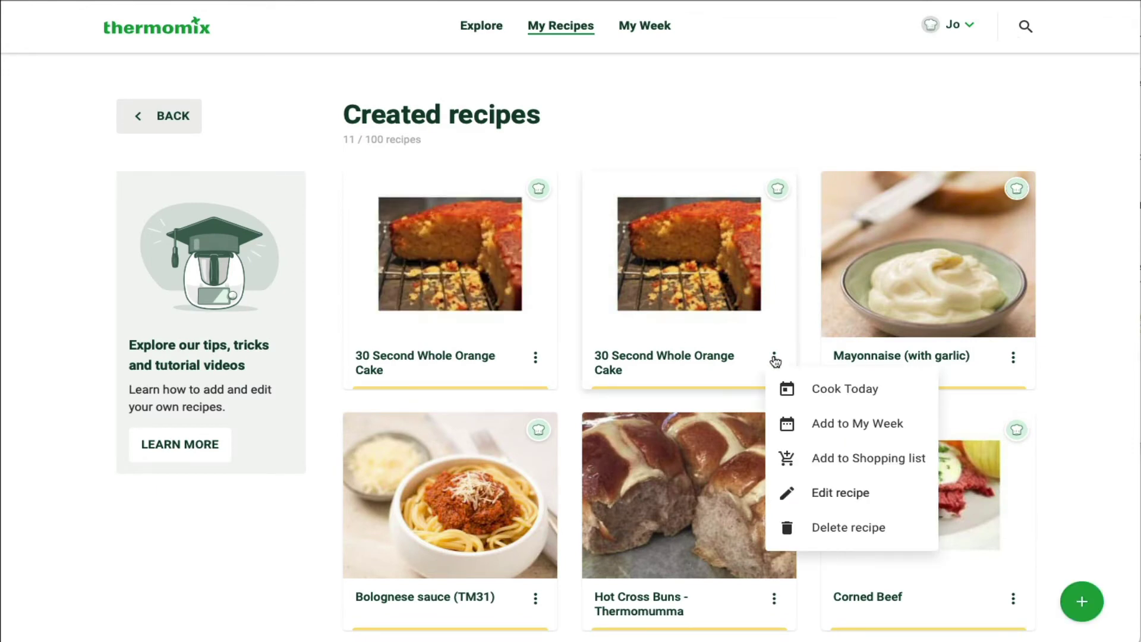
{"action": "left_click", "coordinate": [856, 528]}
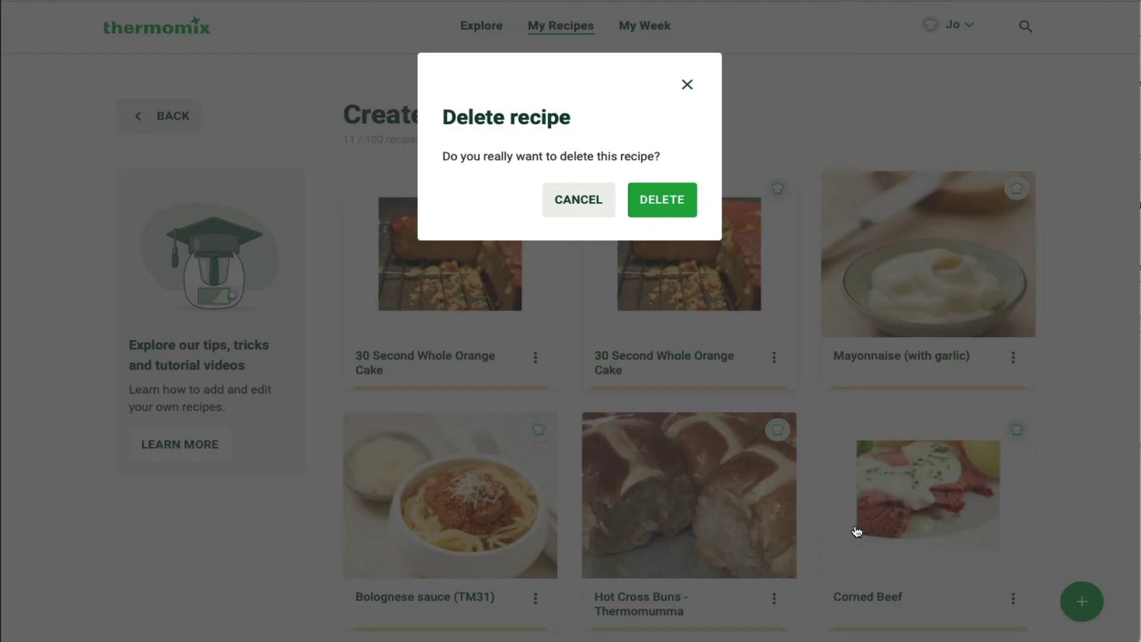
{"action": "left_click", "coordinate": [672, 204]}
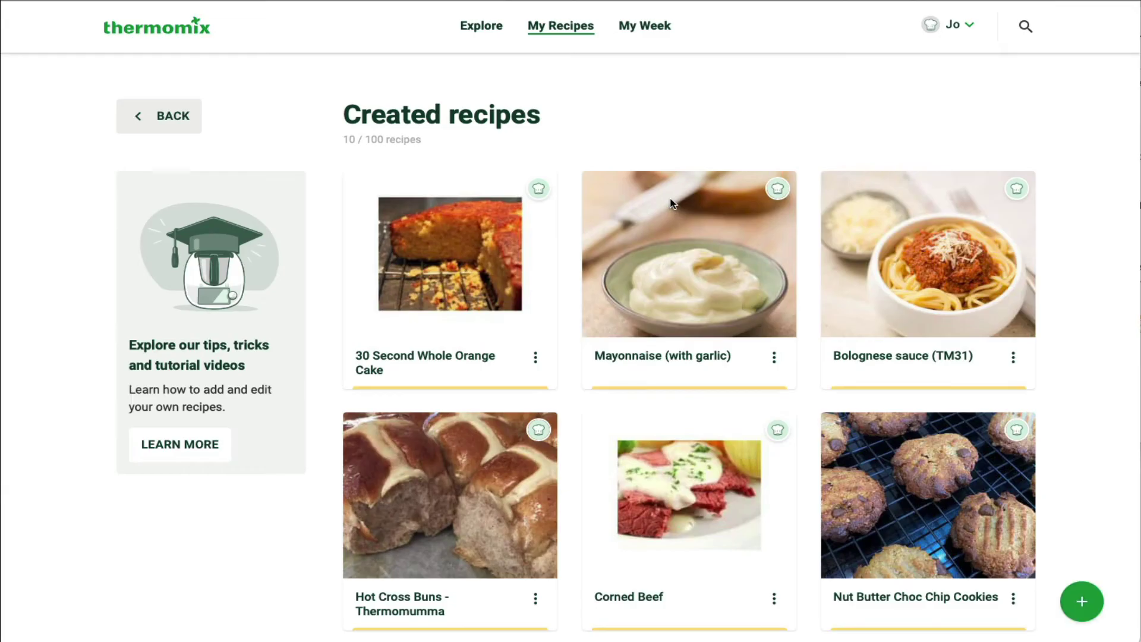
- Review the ingredients and preparation steps of the edited 30 Second Whole Orange Cake recipe and plan it for cooking today
{"action": "left_click", "coordinate": [453, 268]}
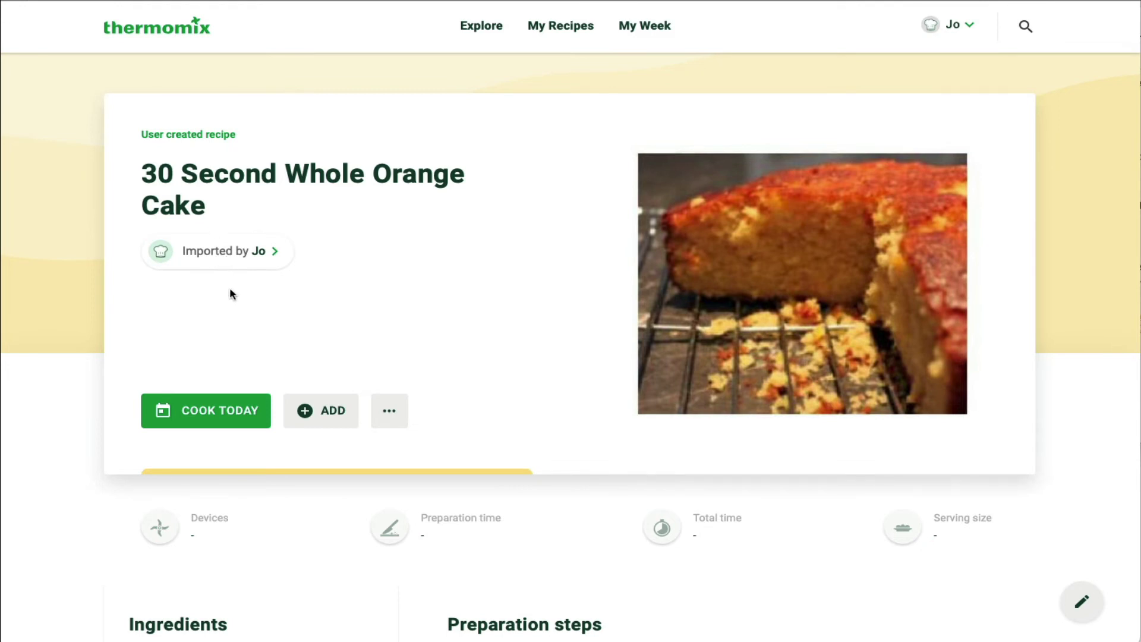
{"action": "scroll", "coordinate": [237, 295], "scroll_direction": "down", "scroll_amount": 8}
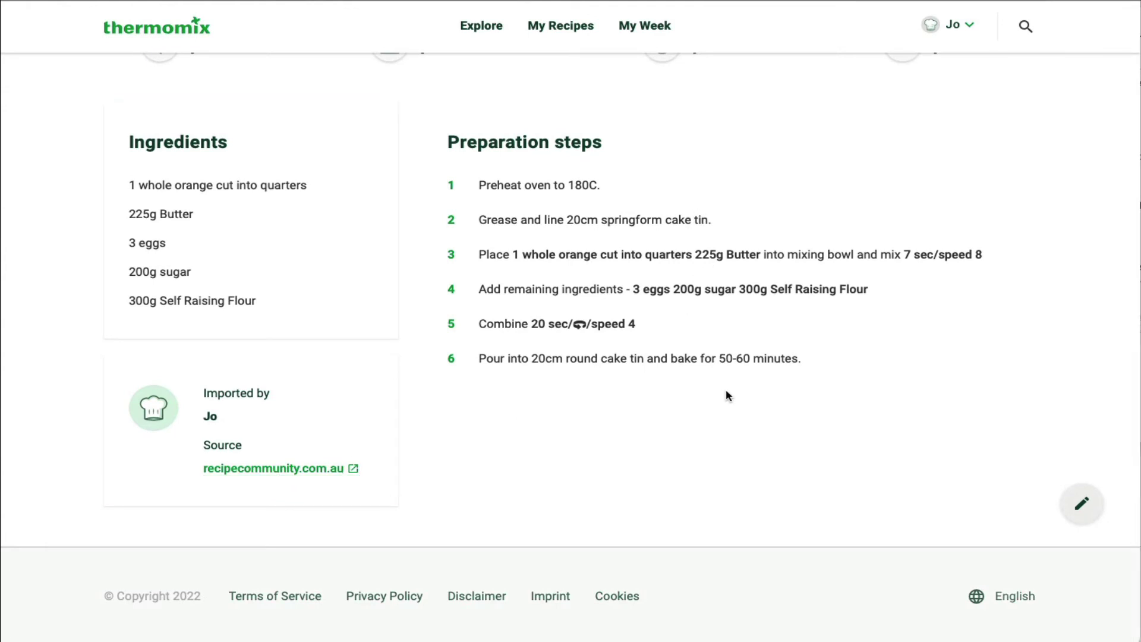
{"action": "scroll", "coordinate": [725, 395], "scroll_direction": "up", "scroll_amount": 8}
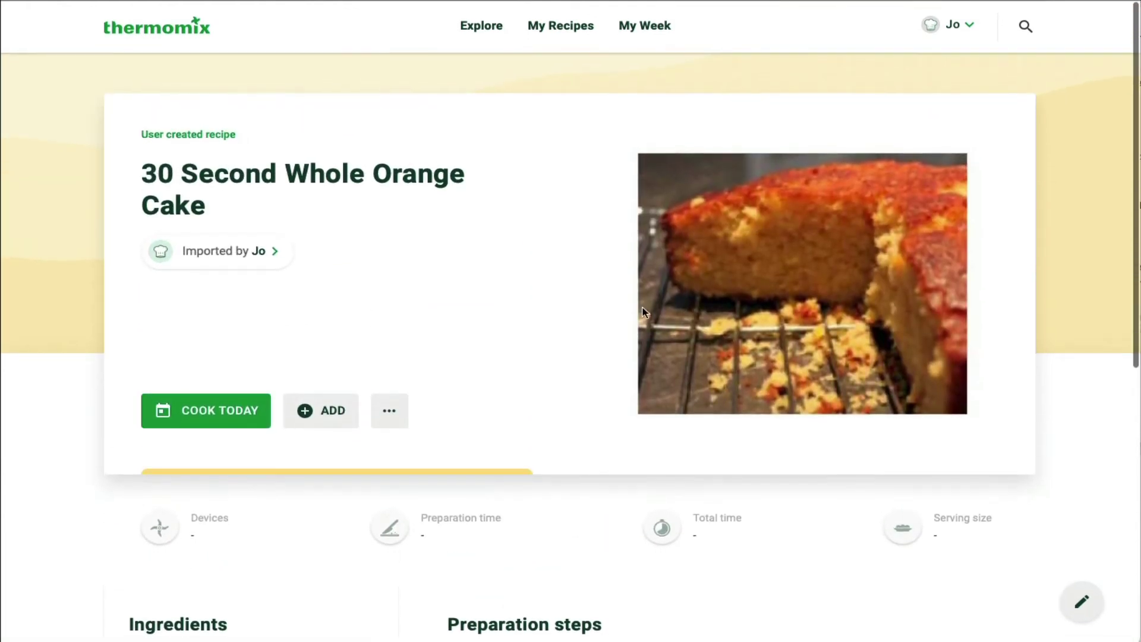
{"action": "scroll", "coordinate": [214, 218], "scroll_direction": "left", "scroll_amount": 5}
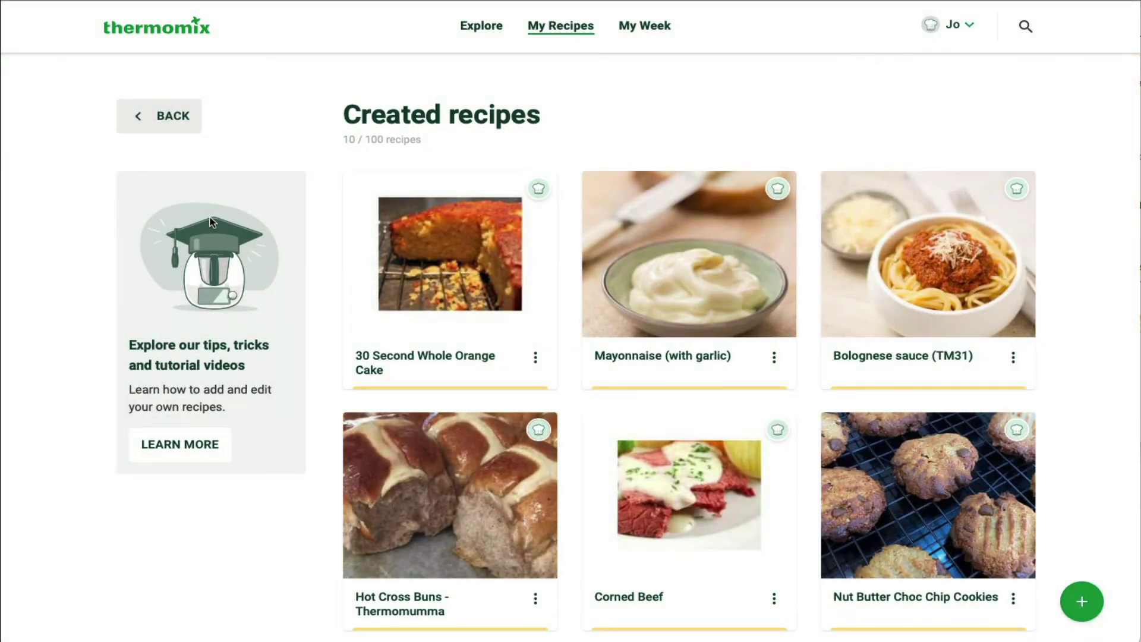
{"action": "left_click", "coordinate": [535, 359]}
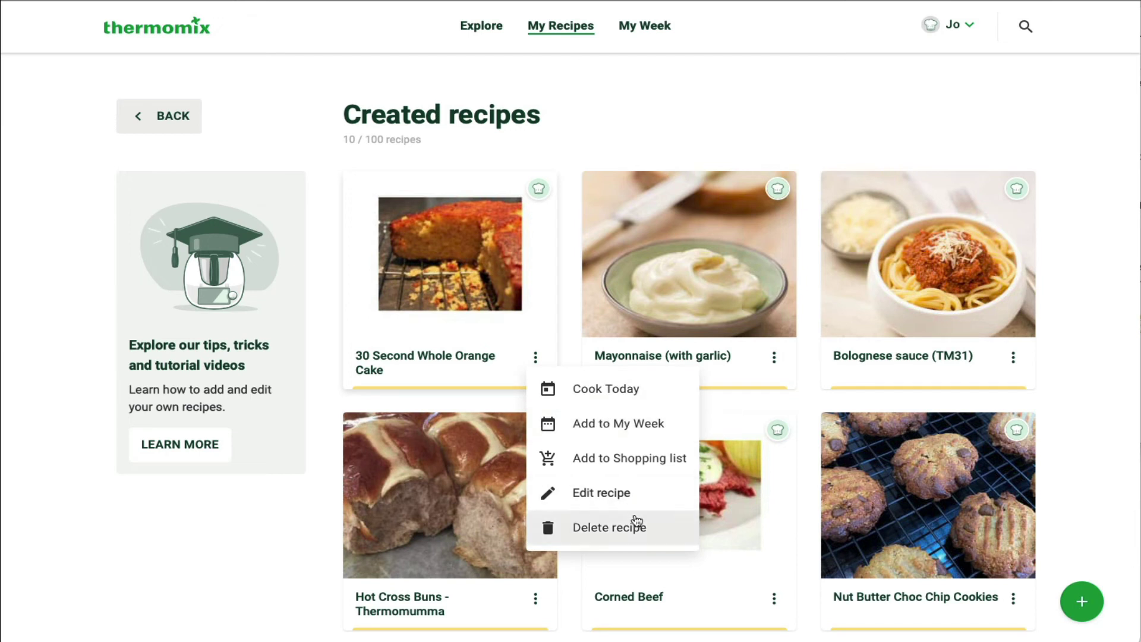
{"action": "left_click", "coordinate": [614, 390]}
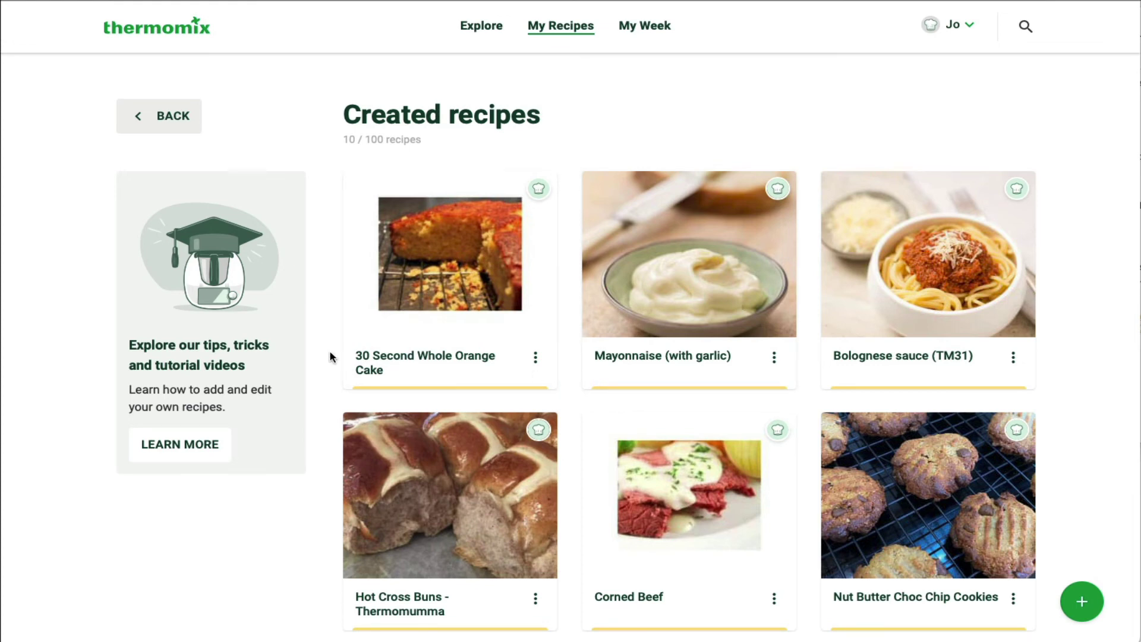
- Examine the 30 Second Whole Orange Cake Muffins recipe's ingredients, preparation steps, source and hints, and return to the created recipes
{"action": "scroll", "coordinate": [330, 351], "scroll_direction": "down", "scroll_amount": 9}
{"action": "scroll", "coordinate": [330, 357], "scroll_direction": "down", "scroll_amount": 2}
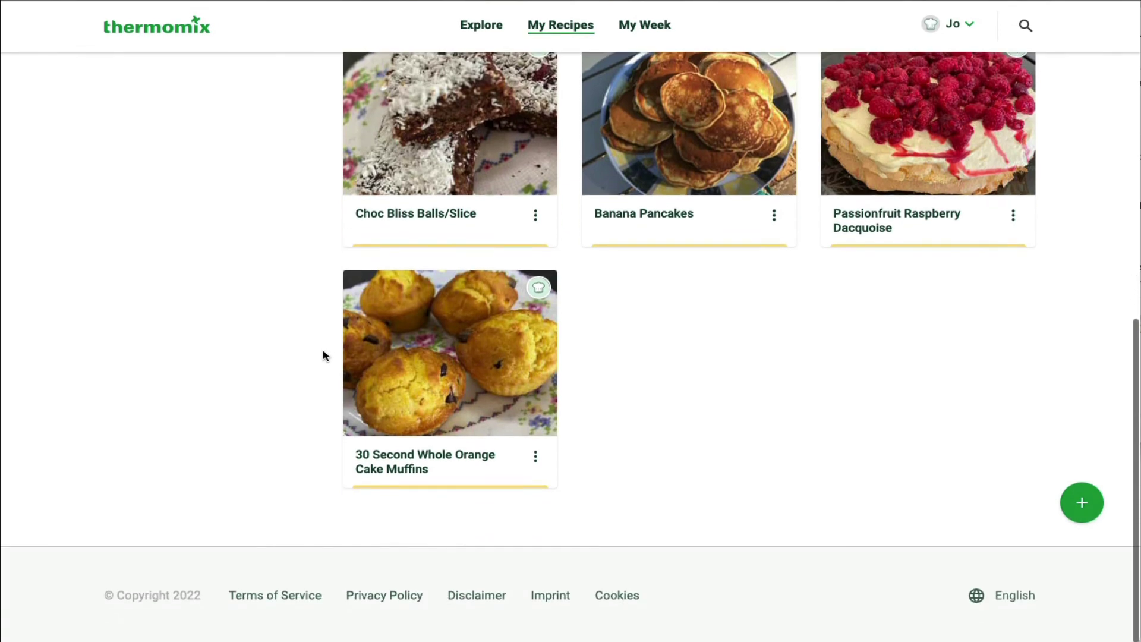
{"action": "left_click", "coordinate": [464, 365]}
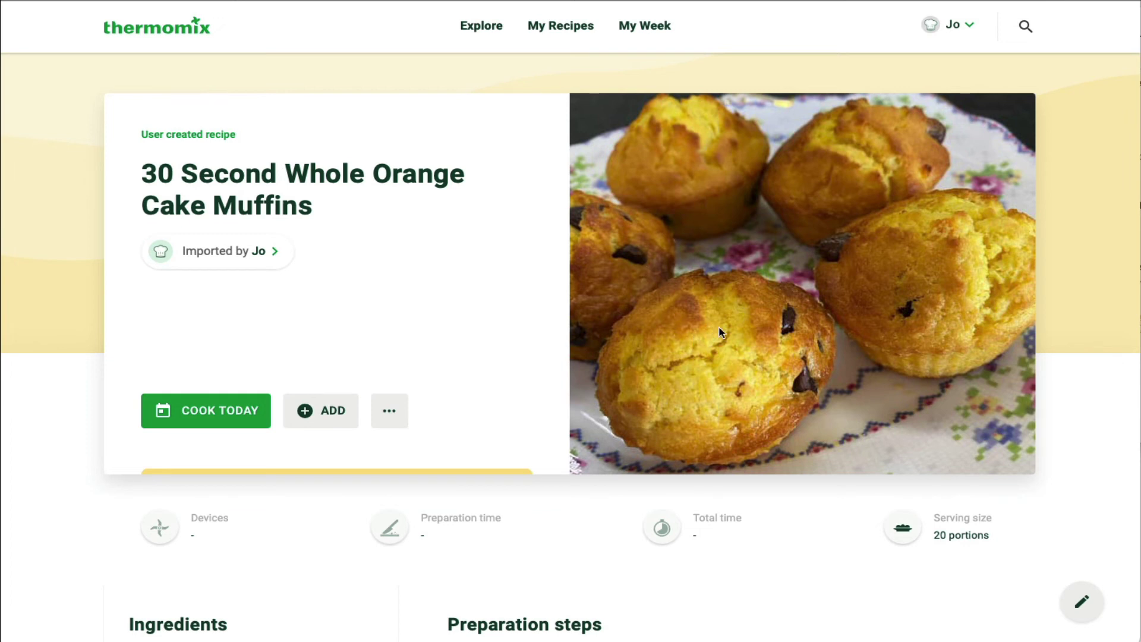
{"action": "scroll", "coordinate": [474, 309], "scroll_direction": "down", "scroll_amount": 5}
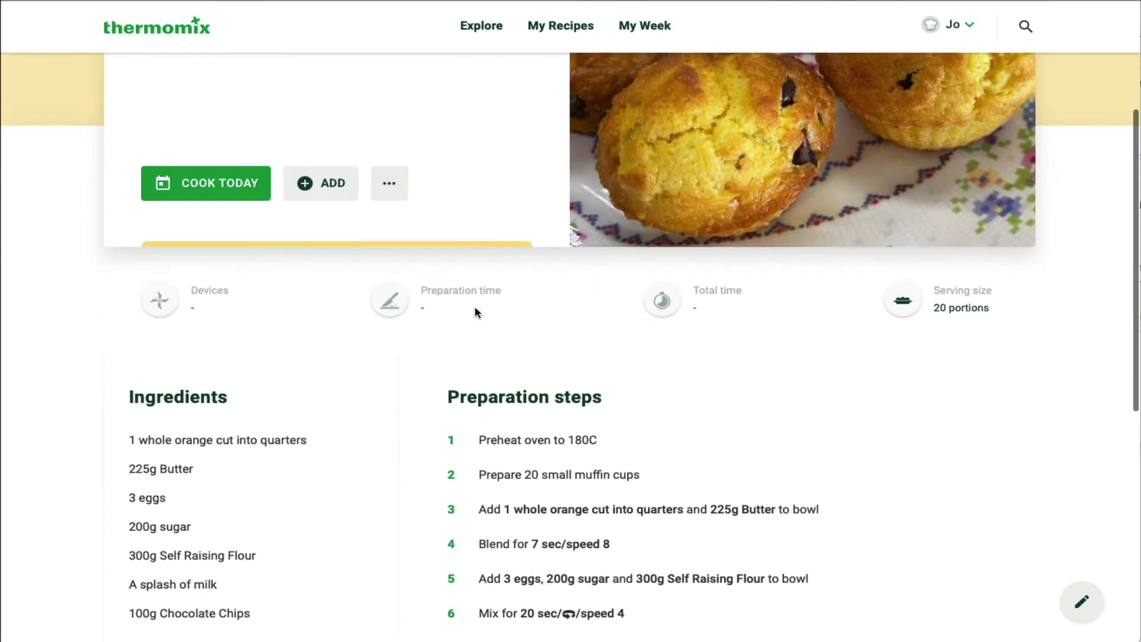
{"action": "scroll", "coordinate": [475, 312], "scroll_direction": "down", "scroll_amount": 3}
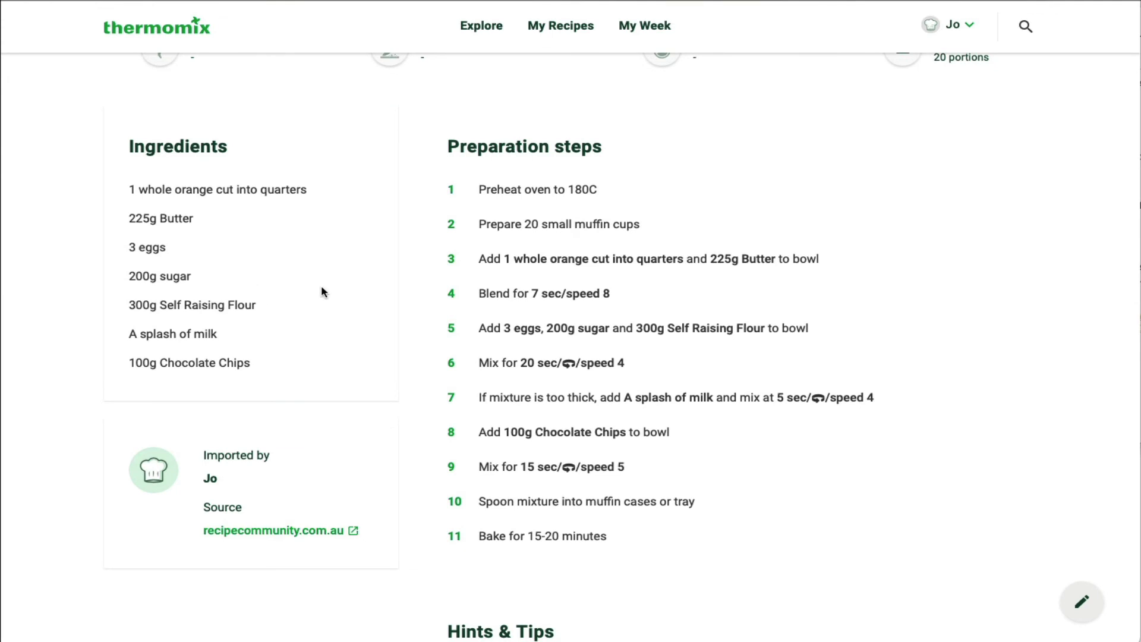
{"action": "scroll", "coordinate": [324, 289], "scroll_direction": "down", "scroll_amount": 1}
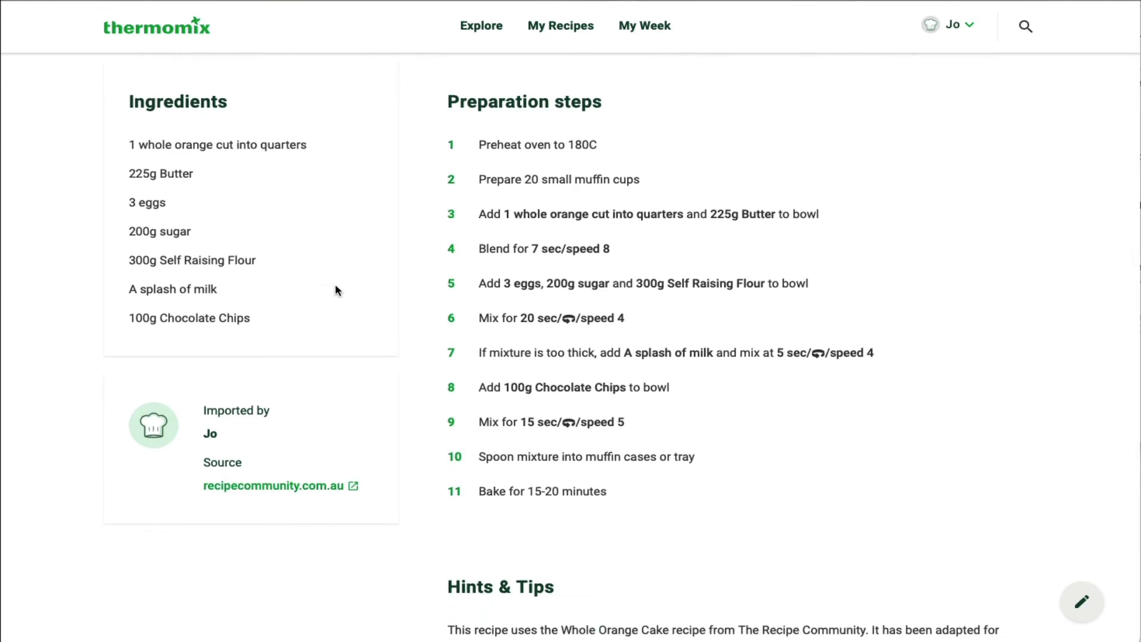
{"action": "scroll", "coordinate": [335, 290], "scroll_direction": "down", "scroll_amount": 4}
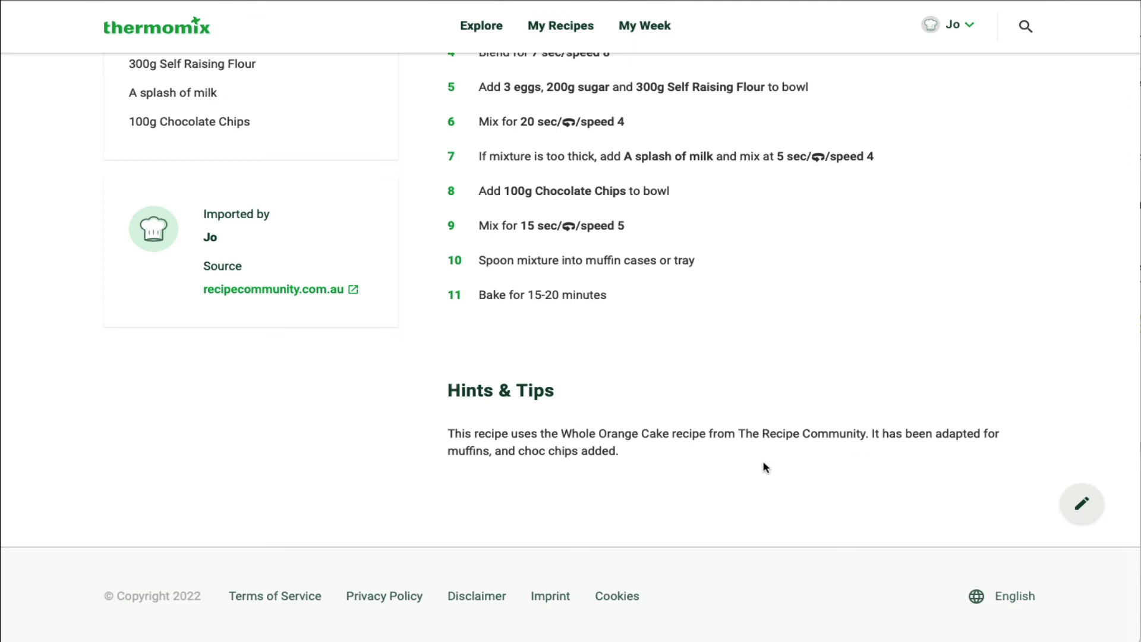
{"action": "scroll", "coordinate": [766, 463], "scroll_direction": "up", "scroll_amount": 15}
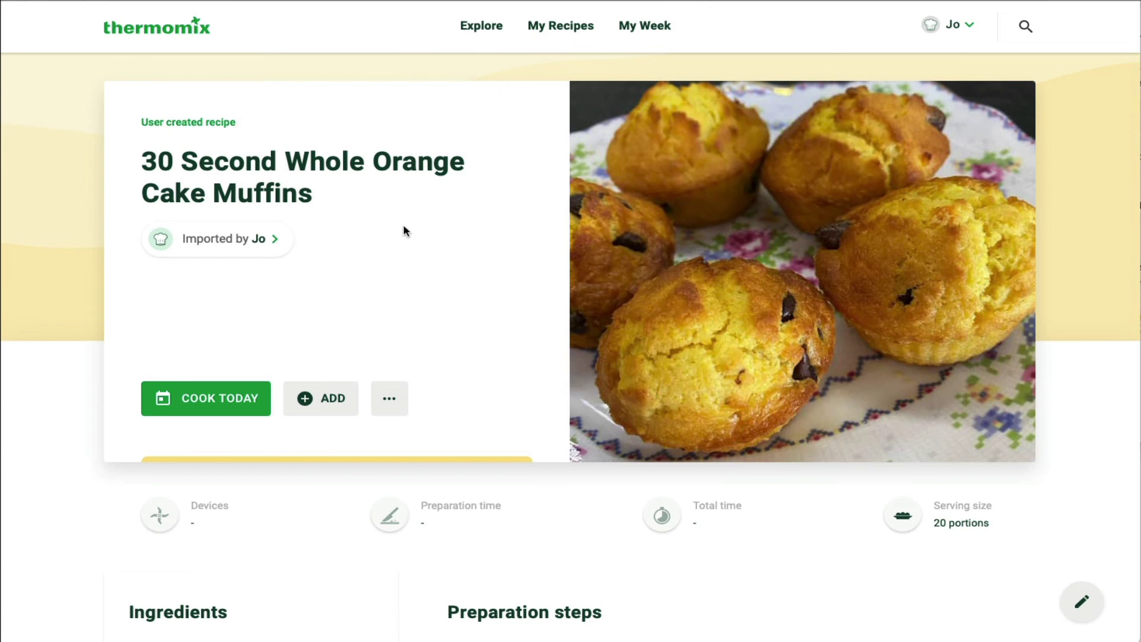
{"action": "scroll", "coordinate": [398, 228], "scroll_direction": "left", "scroll_amount": 5}
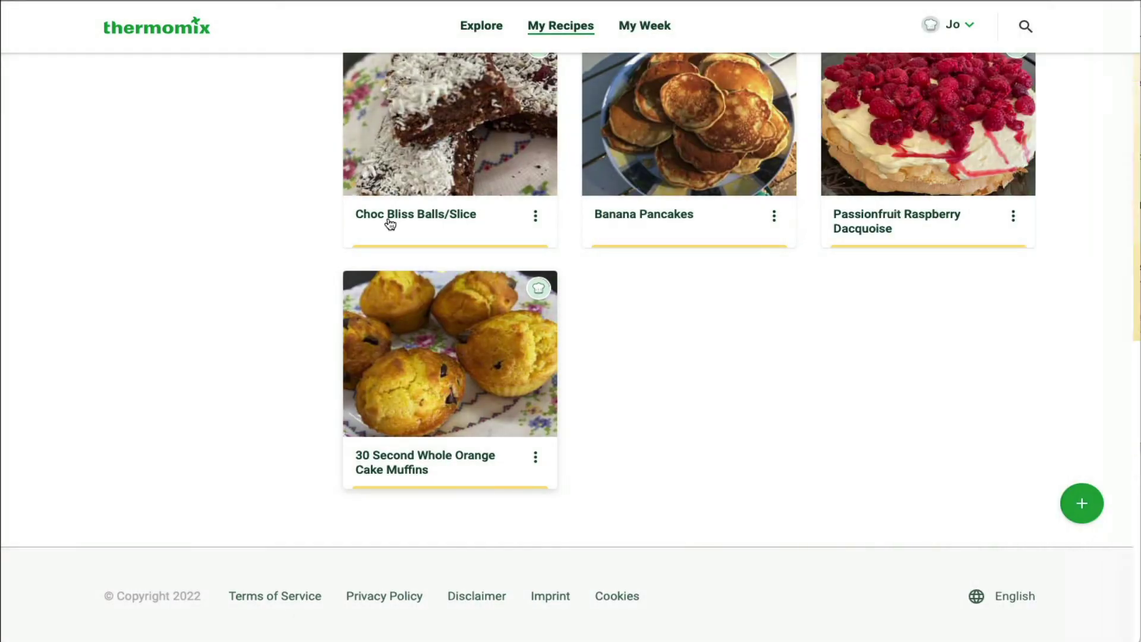
{"action": "scroll", "coordinate": [713, 313], "scroll_direction": "up", "scroll_amount": 10}
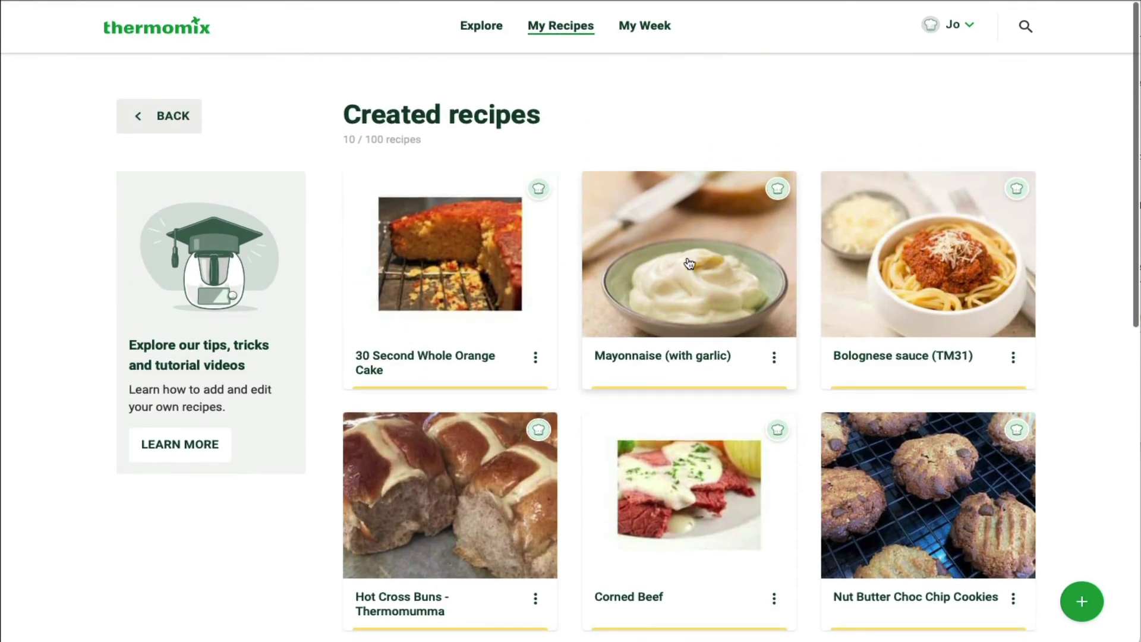
- Plan Banana bread from the created Baking collection for cooking today, checking the weekly plan before and after adding it
{"action": "left_click", "coordinate": [664, 33]}
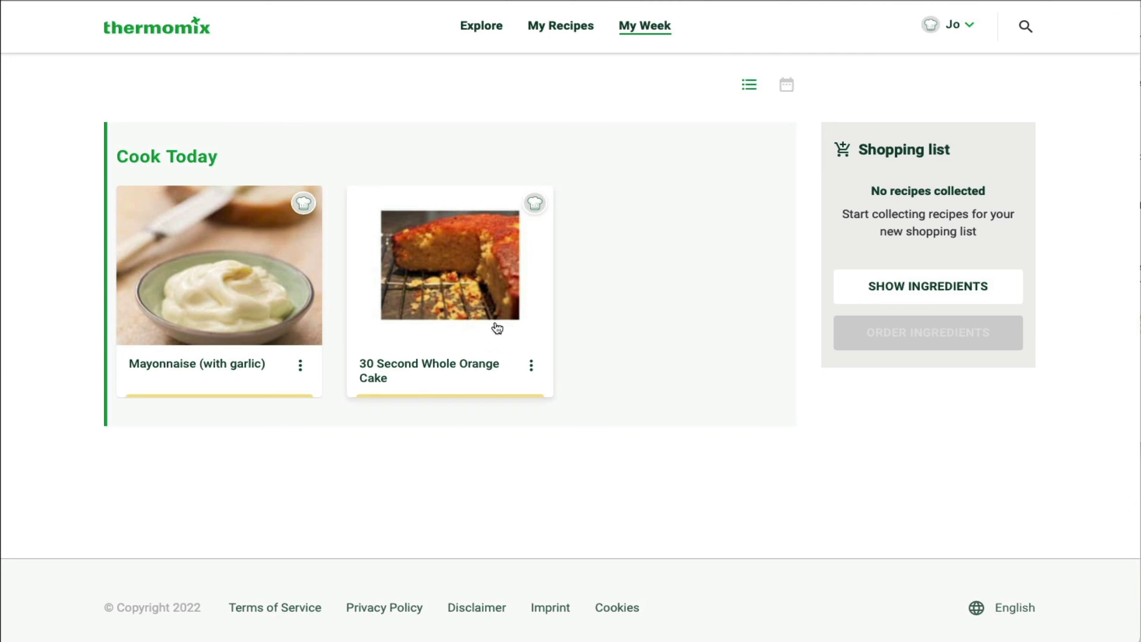
{"action": "left_click", "coordinate": [579, 36]}
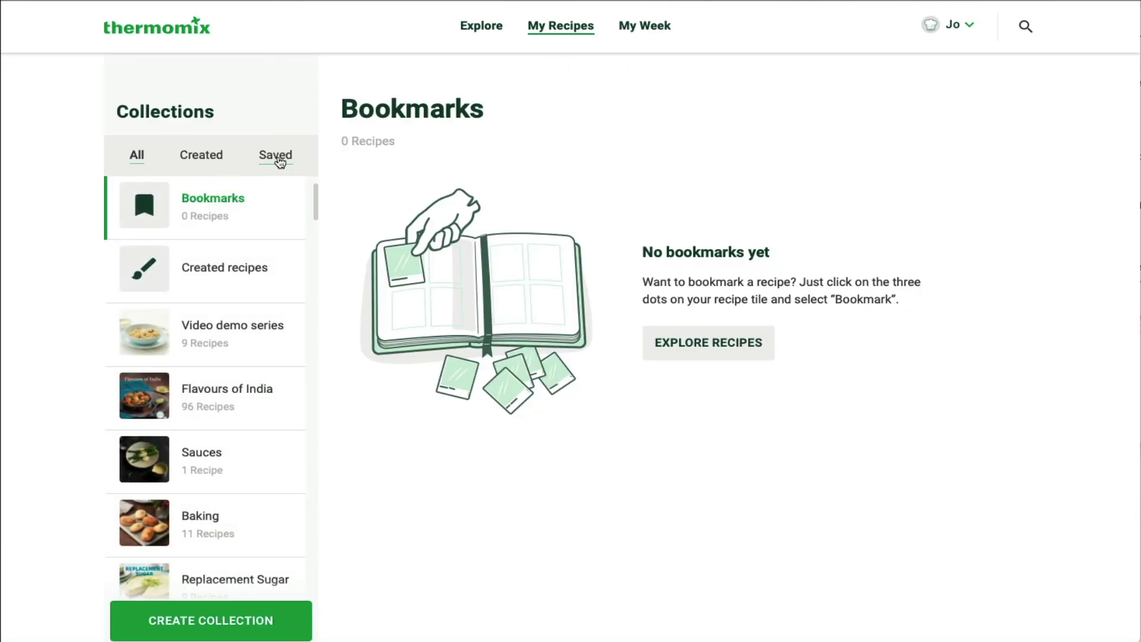
{"action": "left_click", "coordinate": [190, 154]}
{"action": "left_click", "coordinate": [197, 202]}
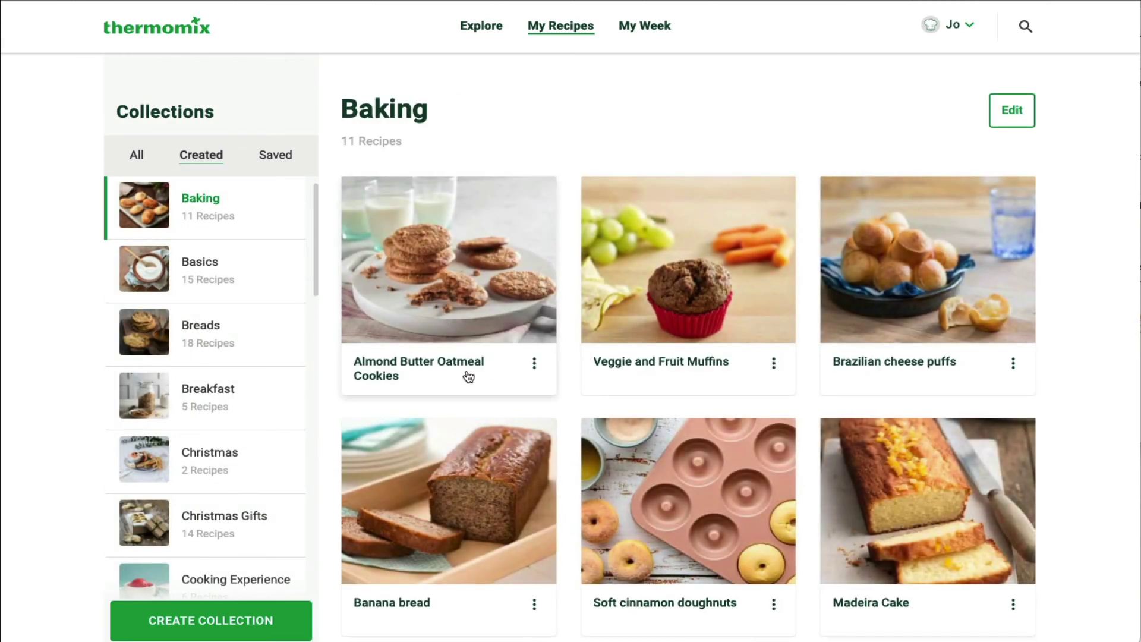
{"action": "left_click", "coordinate": [534, 604]}
{"action": "left_click", "coordinate": [615, 439]}
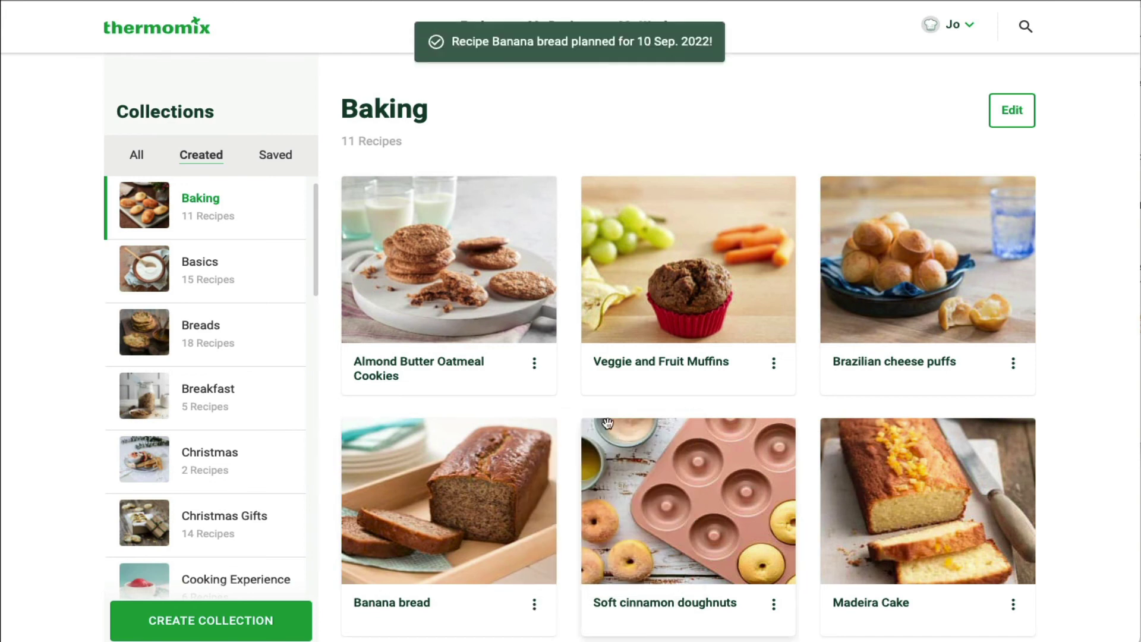
{"action": "left_click", "coordinate": [649, 29]}
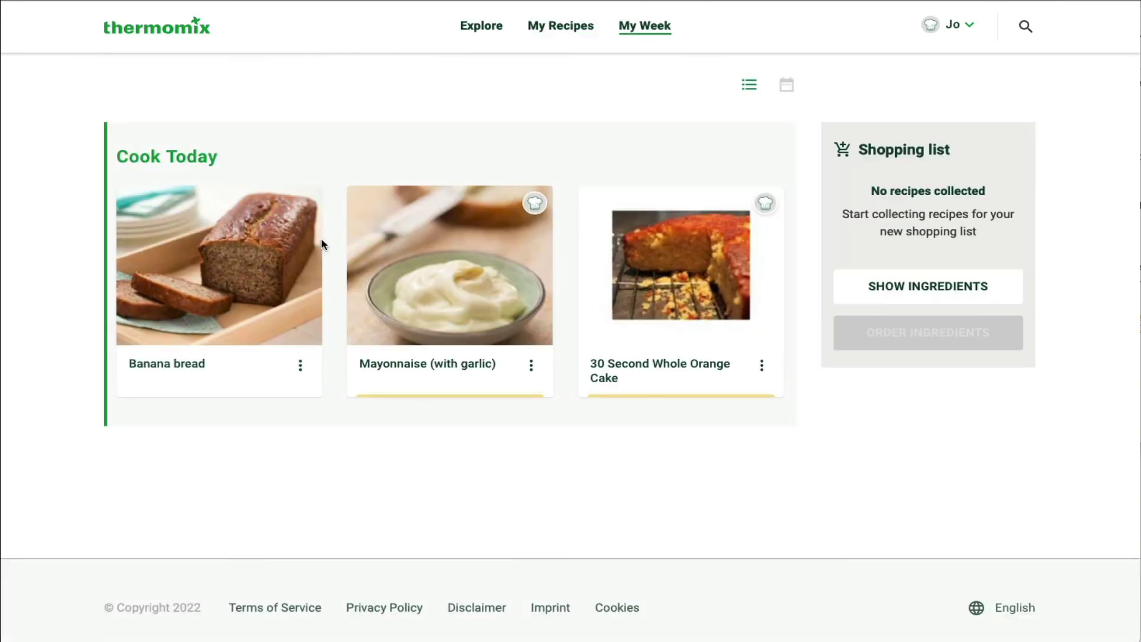